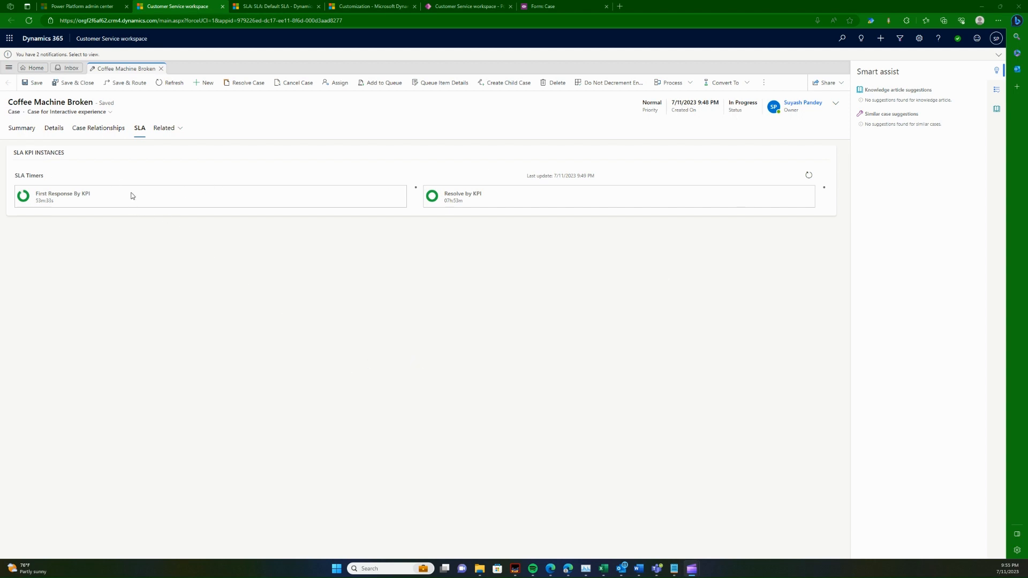
Step: Examine the First Response By KPI and Resolve by KPI timers in the Coffee Machine Broken case's SLA section
{"action": "triple_click", "coordinate": [89, 194]}
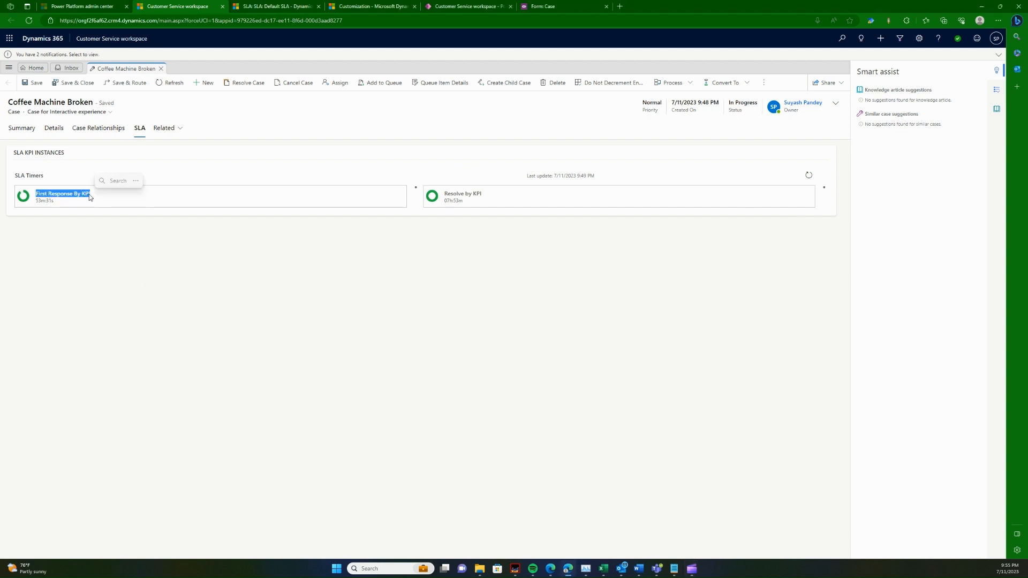
{"action": "left_click", "coordinate": [89, 244]}
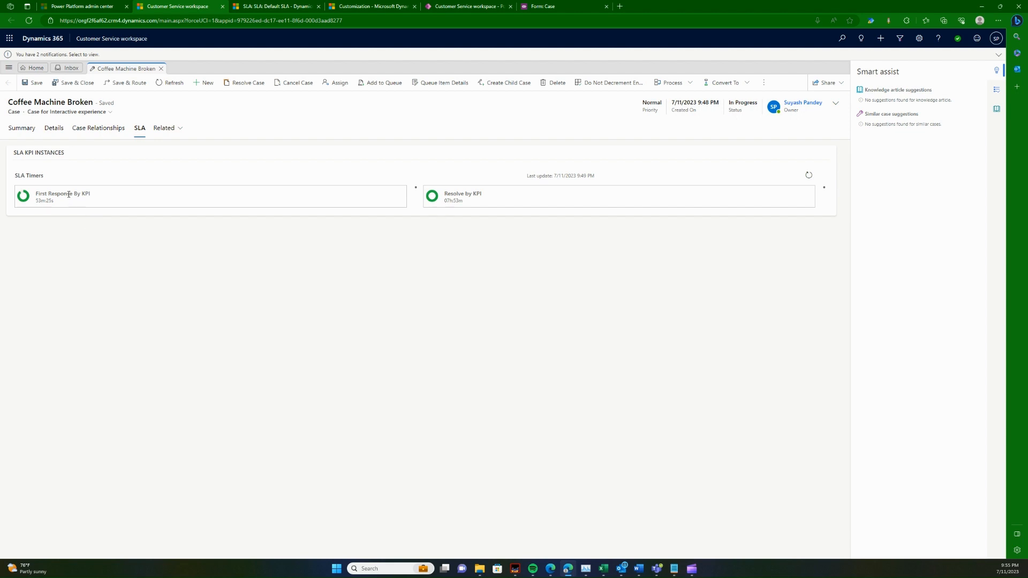
{"action": "triple_click", "coordinate": [71, 195]}
{"action": "left_click", "coordinate": [69, 241]}
{"action": "double_click", "coordinate": [85, 194]}
{"action": "triple_click", "coordinate": [458, 197]}
{"action": "left_click", "coordinate": [461, 220]}
{"action": "double_click", "coordinate": [453, 202]}
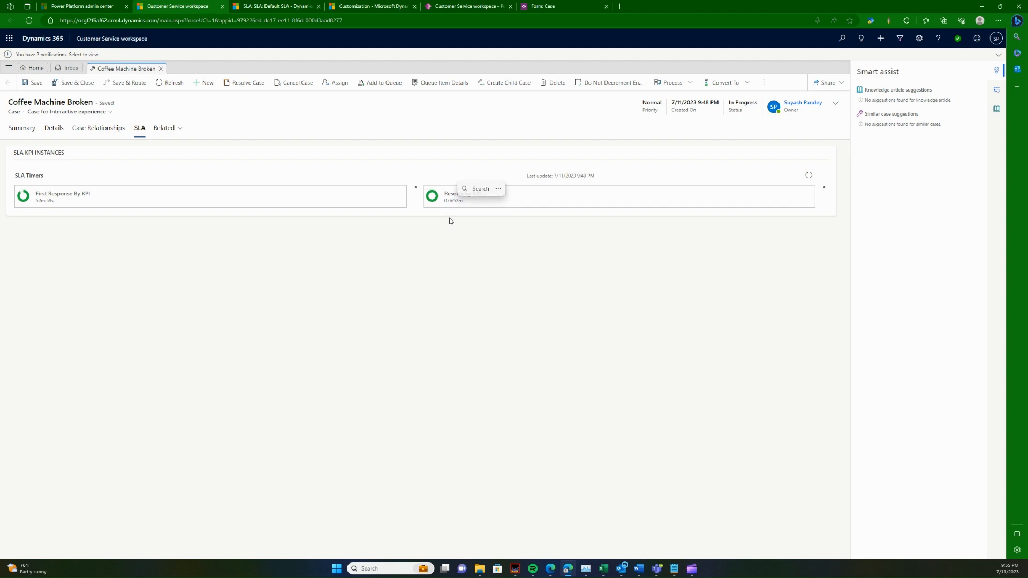
{"action": "left_click", "coordinate": [450, 219]}
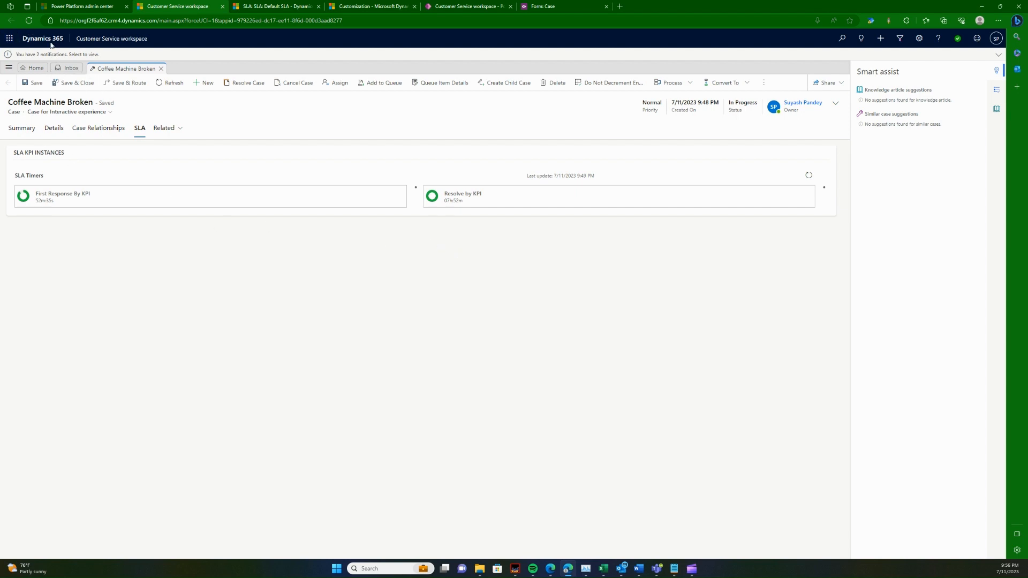
Step: Reload the Customer Service workspace and reopen the Coffee Machine Broken case from My Active Cases
{"action": "left_click", "coordinate": [28, 22]}
{"action": "left_click", "coordinate": [541, 62]}
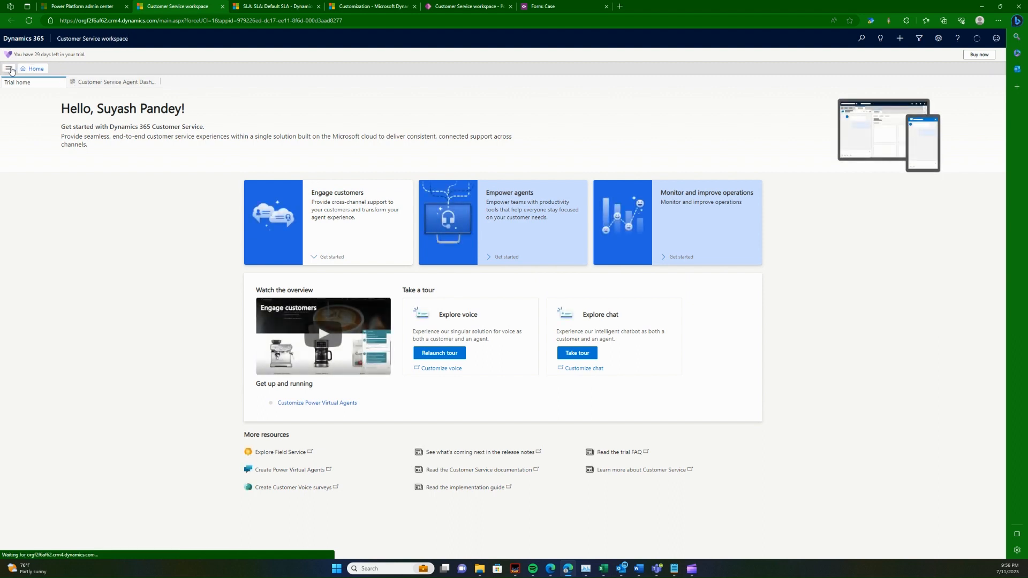
{"action": "left_click", "coordinate": [9, 68]}
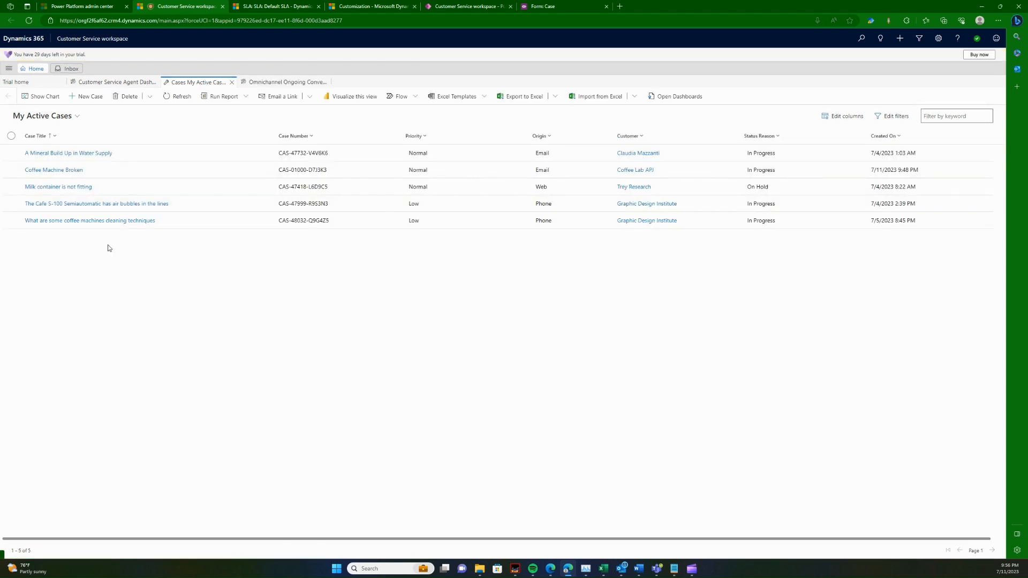
{"action": "left_click", "coordinate": [54, 170]}
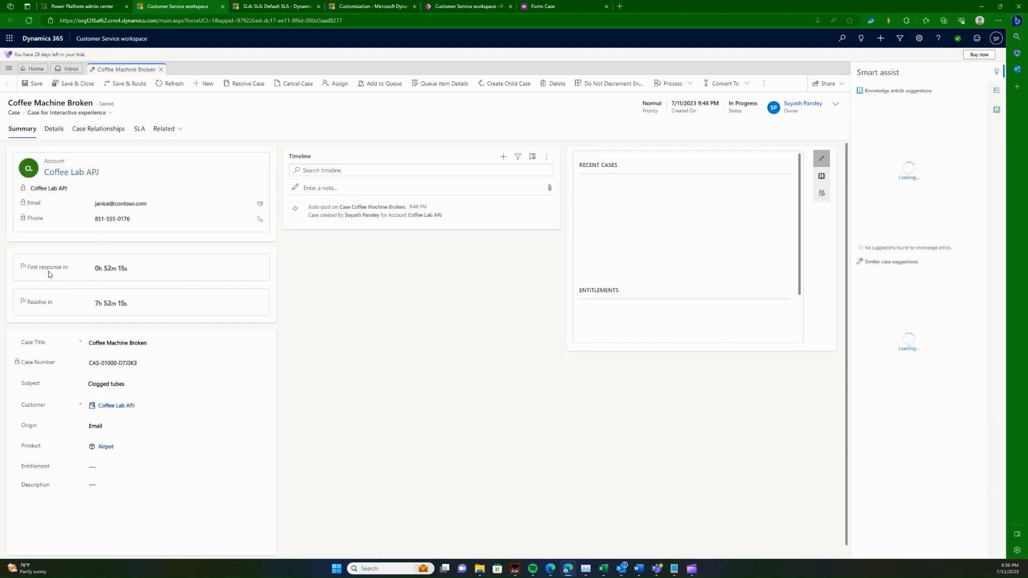
Step: Compare the first response and resolve countdowns in the case summary with the case's list of SLA KPI instances
{"action": "double_click", "coordinate": [105, 269]}
{"action": "triple_click", "coordinate": [106, 270]}
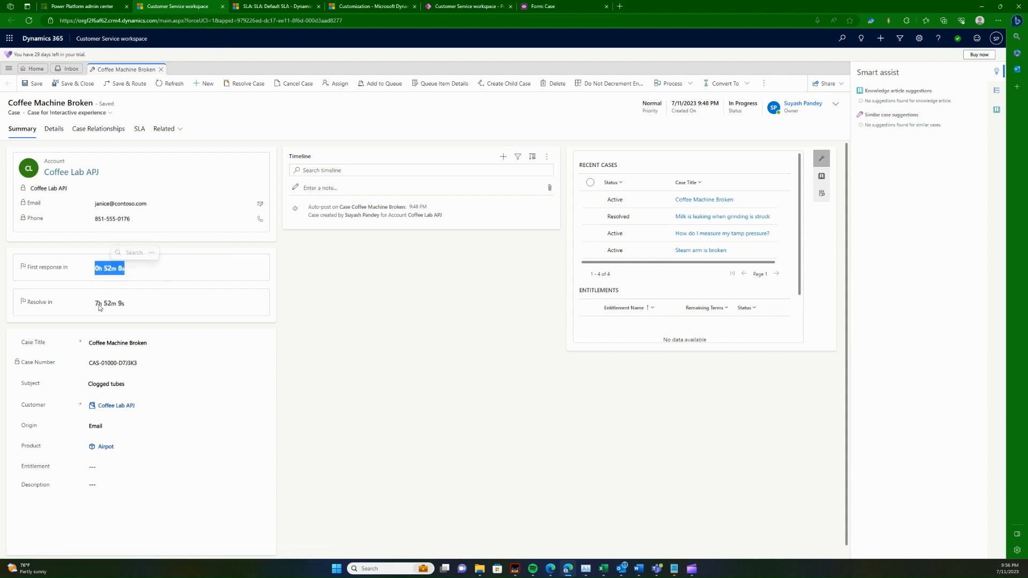
{"action": "left_click_drag", "start_coordinate": [96, 304], "coordinate": [149, 305]}
{"action": "left_click", "coordinate": [148, 310]}
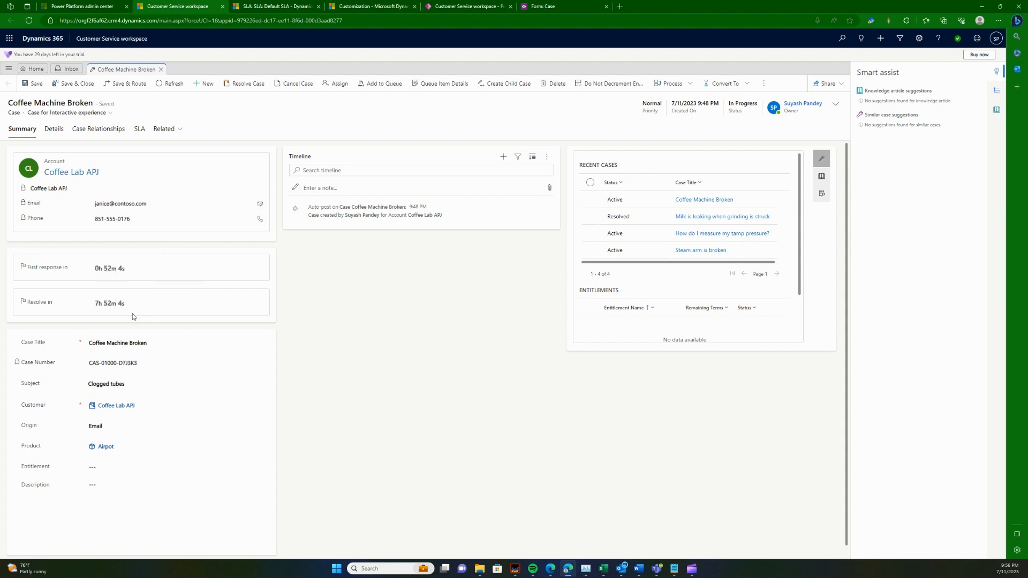
{"action": "left_click", "coordinate": [139, 129]}
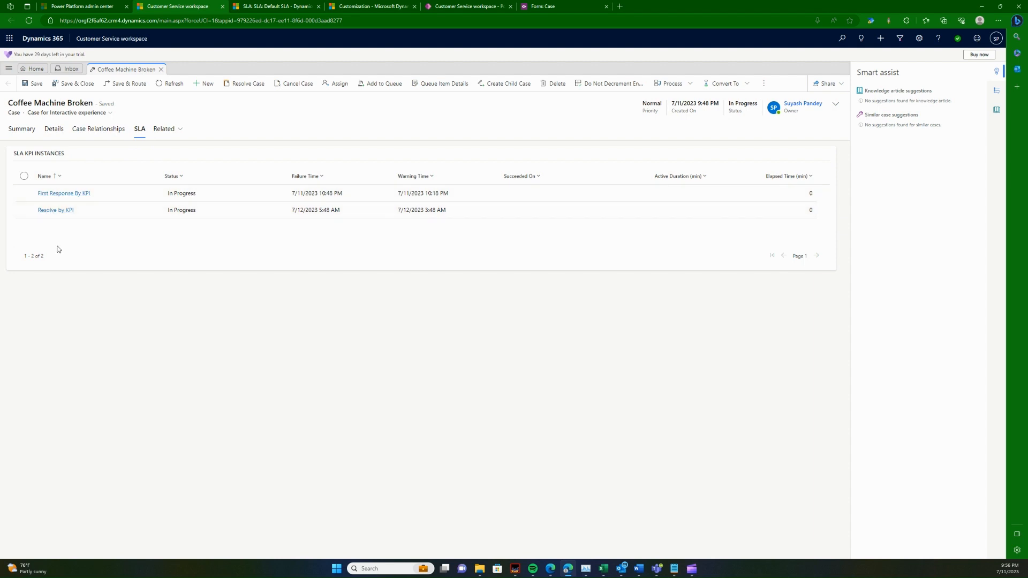
{"action": "left_click", "coordinate": [22, 130]}
{"action": "left_click", "coordinate": [140, 130]}
Step: Switch to the Case form editor and select the SLA KPI INSTANCES section, ready for inserting elements
{"action": "left_click", "coordinate": [555, 5]}
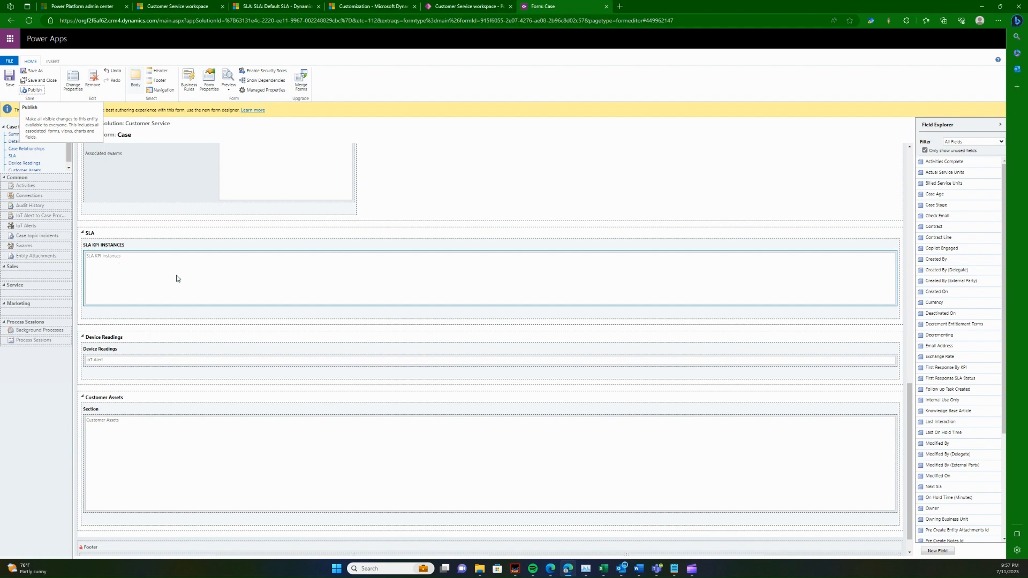
{"action": "left_click", "coordinate": [149, 319]}
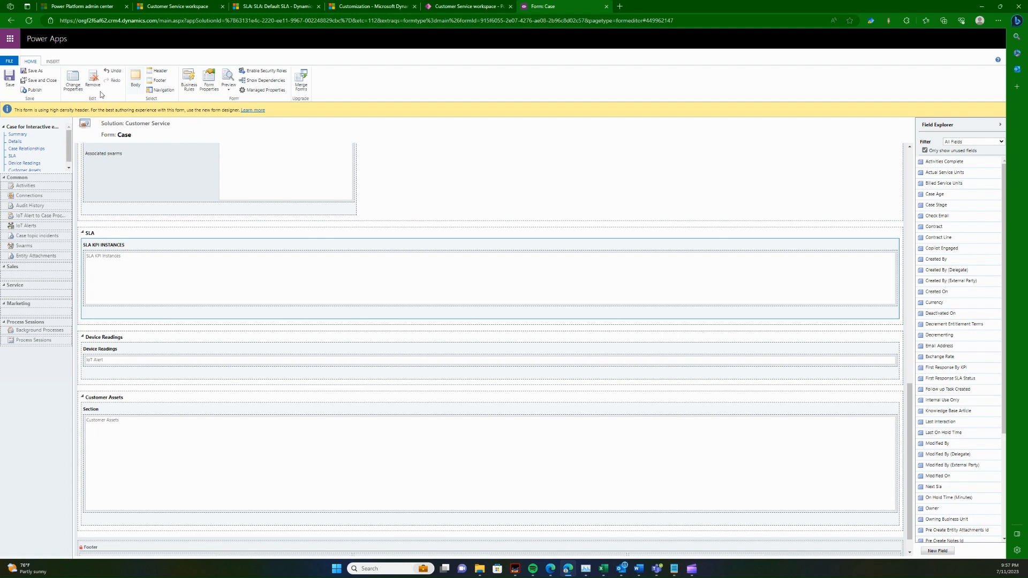
{"action": "left_click", "coordinate": [53, 61]}
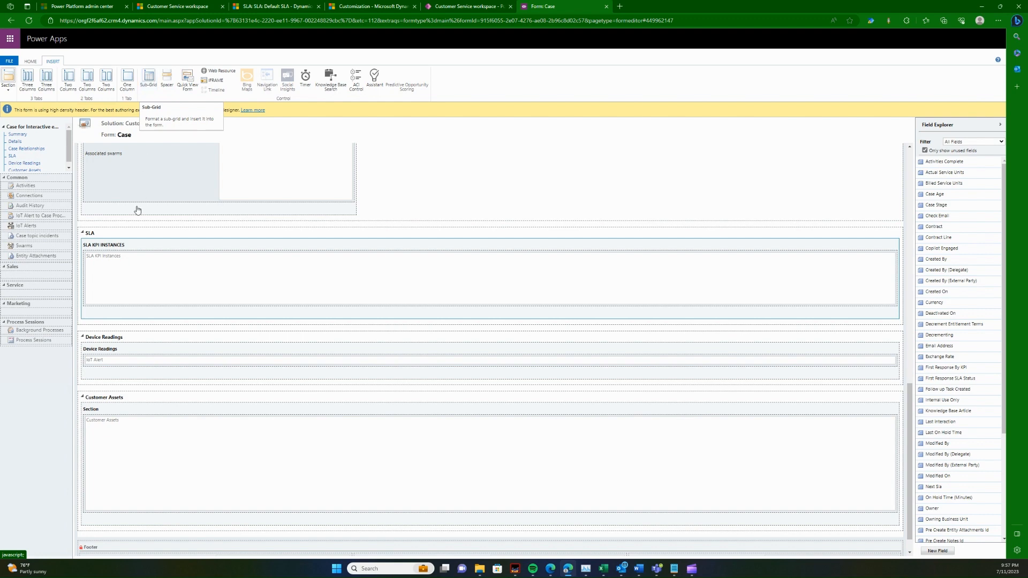
Step: Insert a one-column section into the form's SLA tab, below the SLA KPI INSTANCES section
{"action": "left_click", "coordinate": [121, 237]}
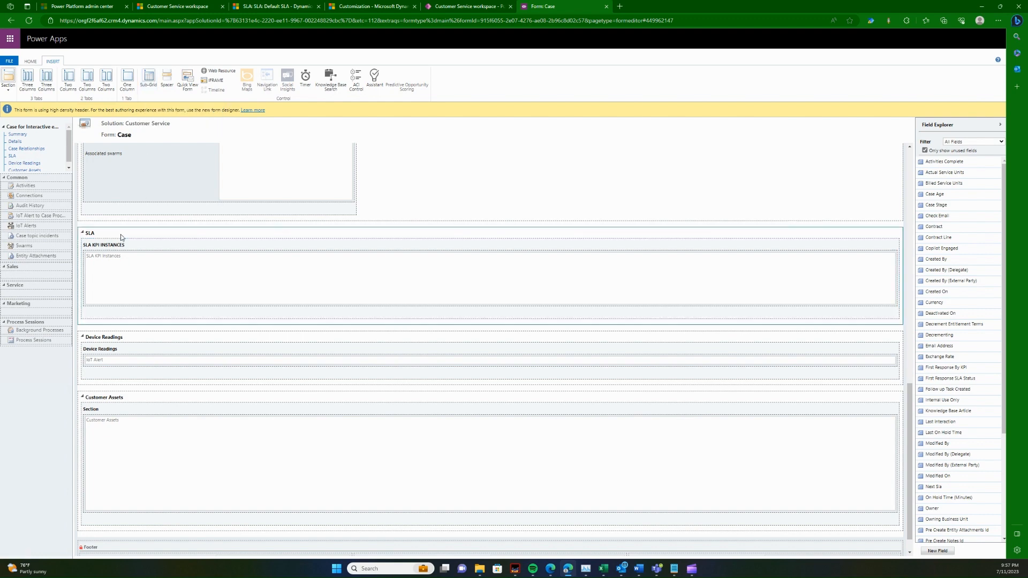
{"action": "left_click", "coordinate": [30, 61]}
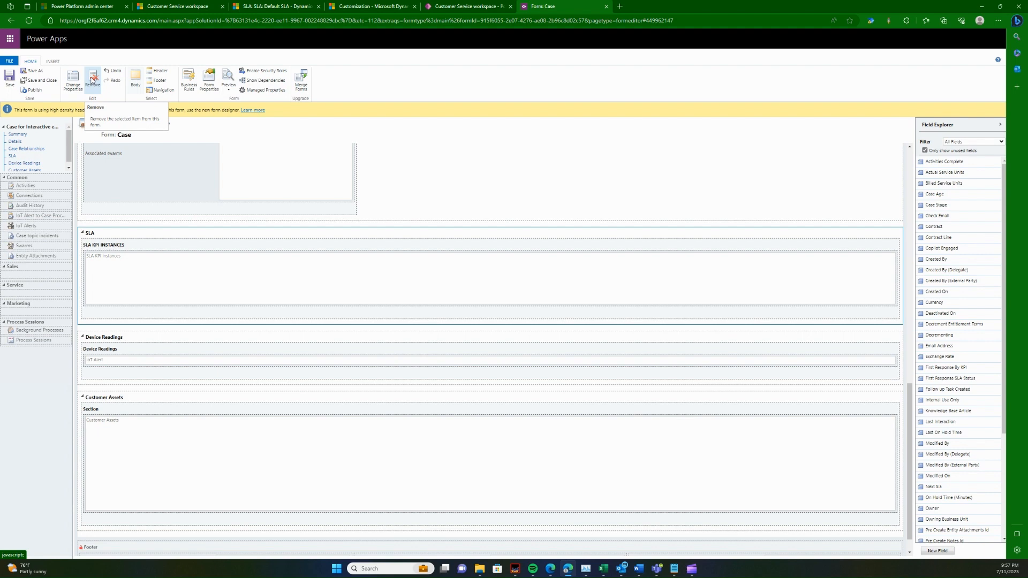
{"action": "left_click", "coordinate": [52, 61]}
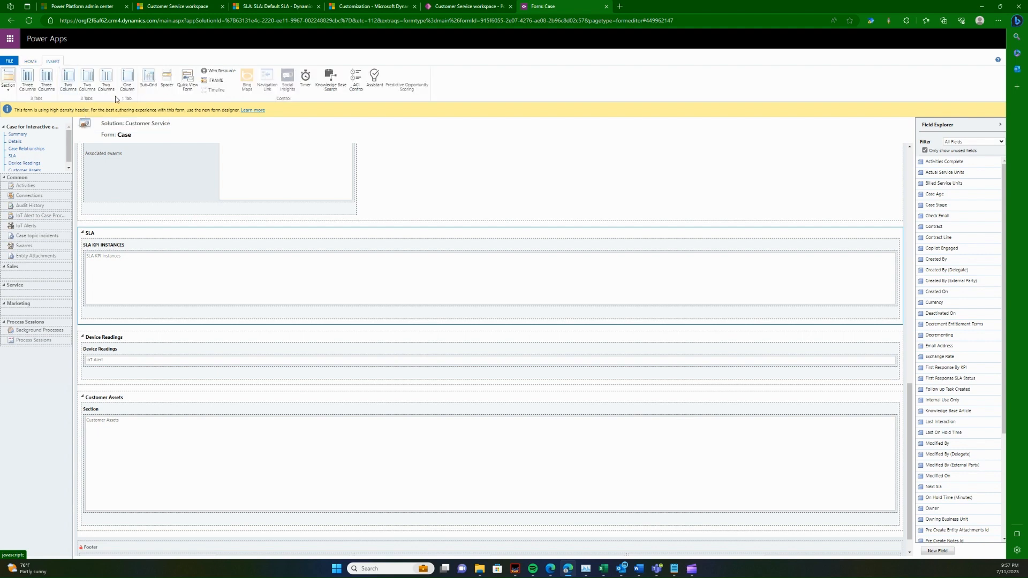
{"action": "left_click", "coordinate": [9, 89]}
{"action": "left_click", "coordinate": [11, 107]}
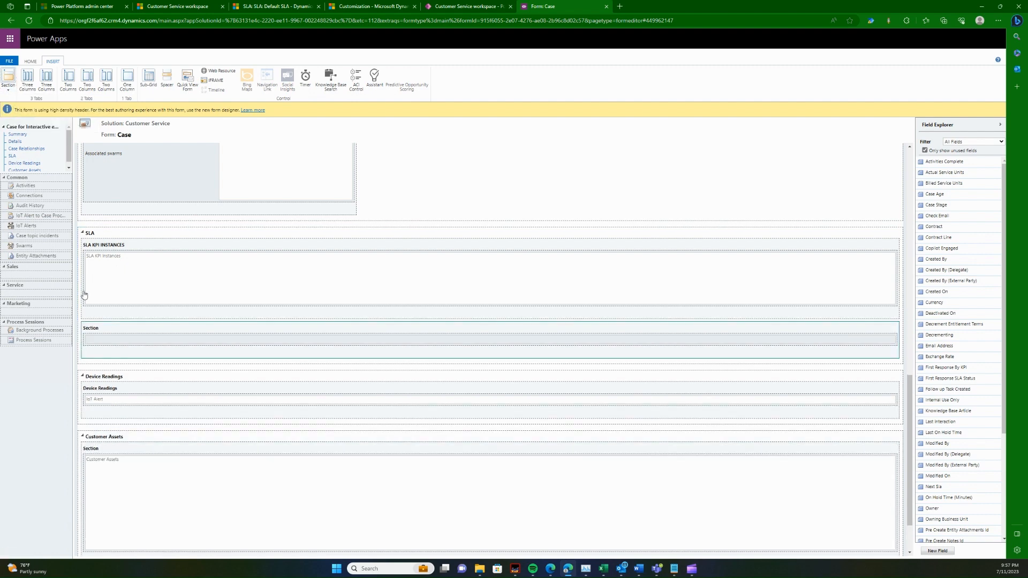
Step: Set the new section's label to "SLA KPI INSTANCES 1"
{"action": "double_click", "coordinate": [122, 332]}
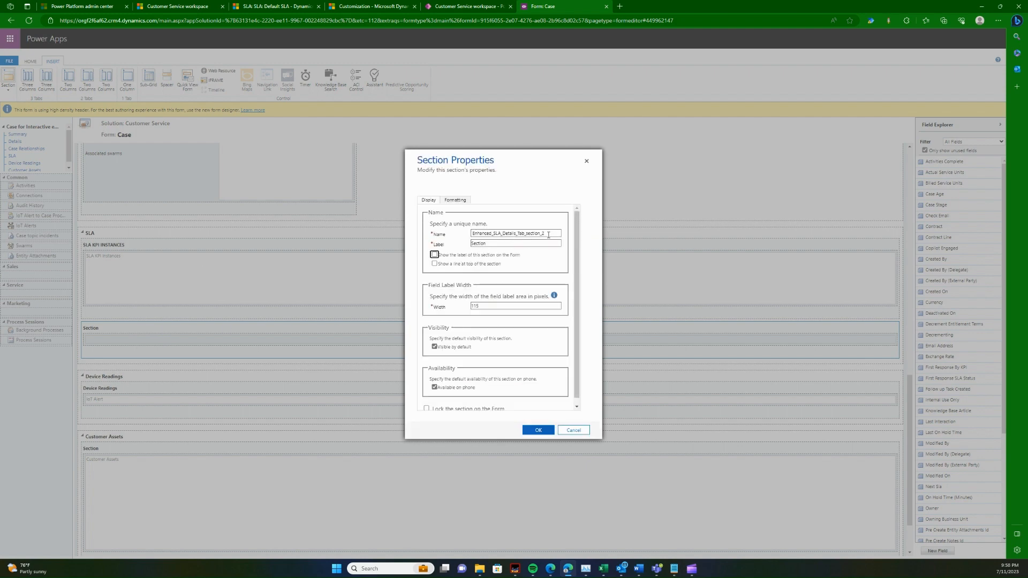
{"action": "left_click", "coordinate": [499, 243]}
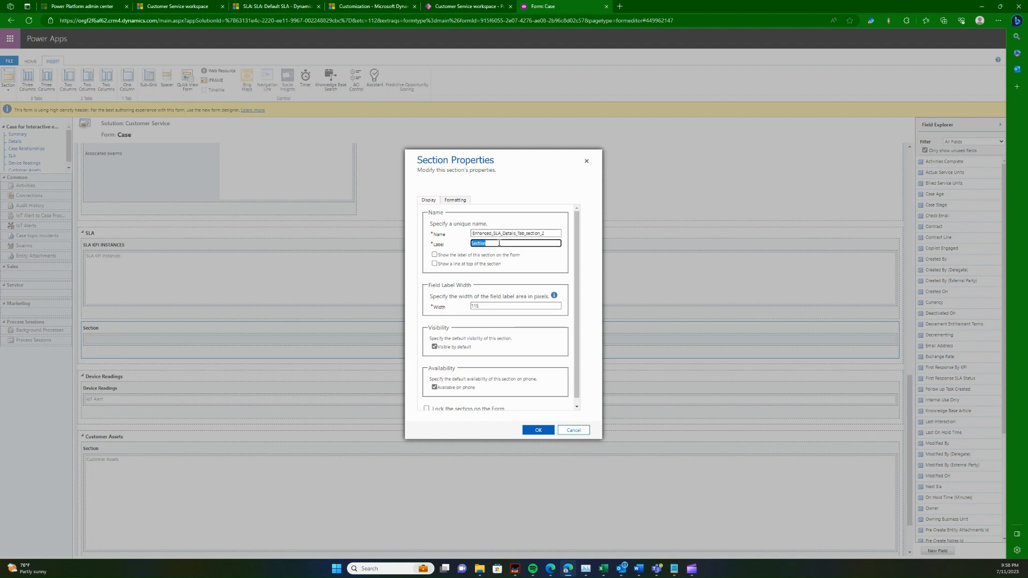
{"action": "type", "text": "SLA KPI INSTANCES 1"}
{"action": "left_click", "coordinate": [538, 430]}
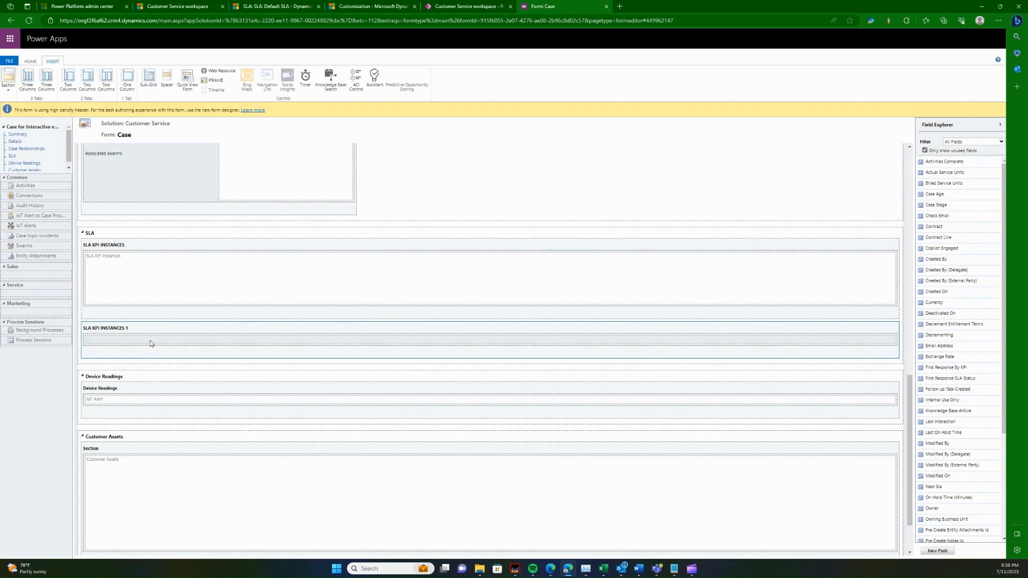
Step: Set up a sub-grid for the new section, named "SLA KPI Instances 1", with SLA KPI Instances (Regarding) as its entity
{"action": "left_click", "coordinate": [148, 78]}
{"action": "left_click", "coordinate": [498, 245]}
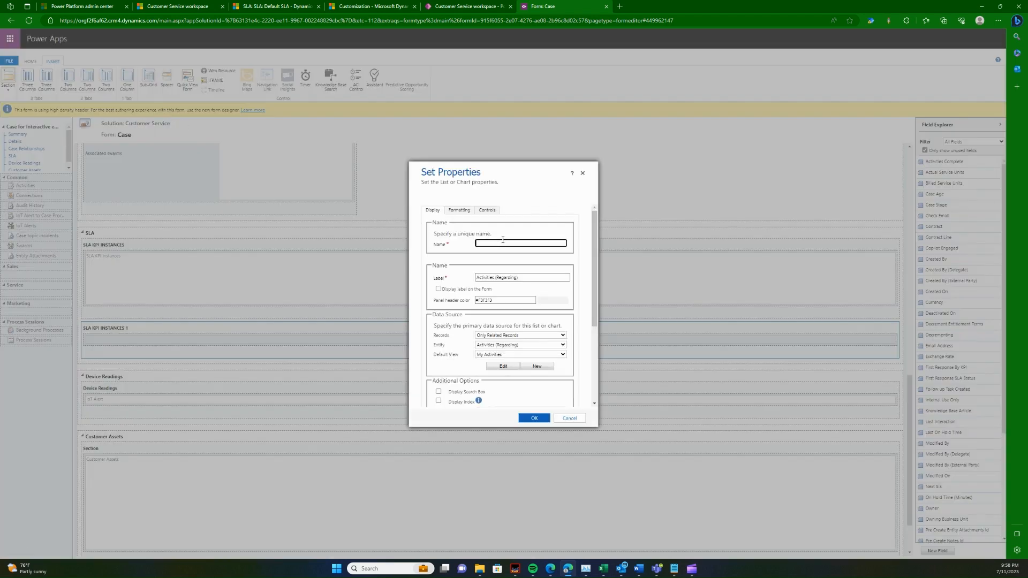
{"action": "type", "text": "SLA KPI Instances 1"}
{"action": "left_click", "coordinate": [542, 278]}
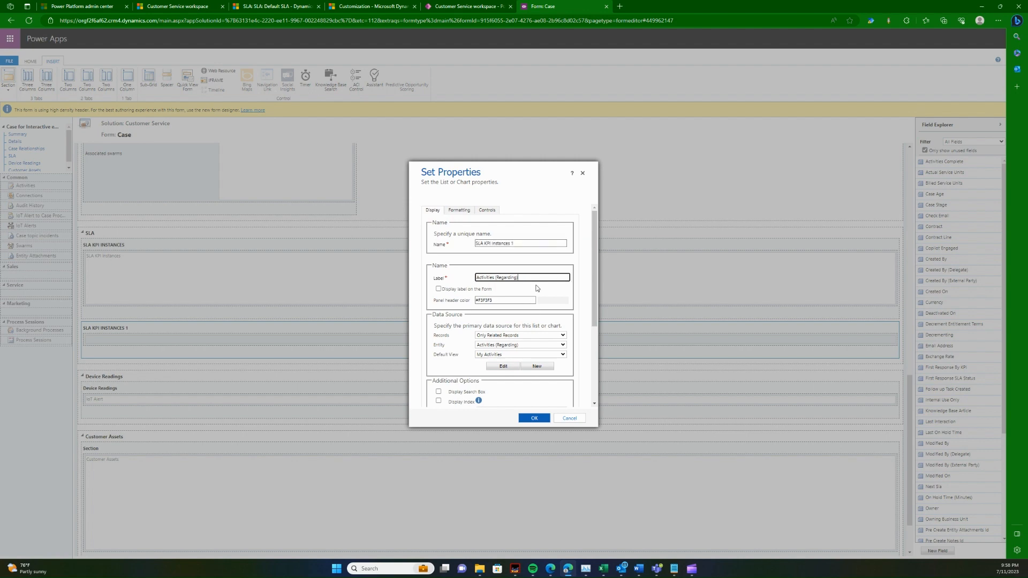
{"action": "left_click", "coordinate": [529, 331]}
{"action": "left_click", "coordinate": [522, 347]}
{"action": "type", "text": "sla"}
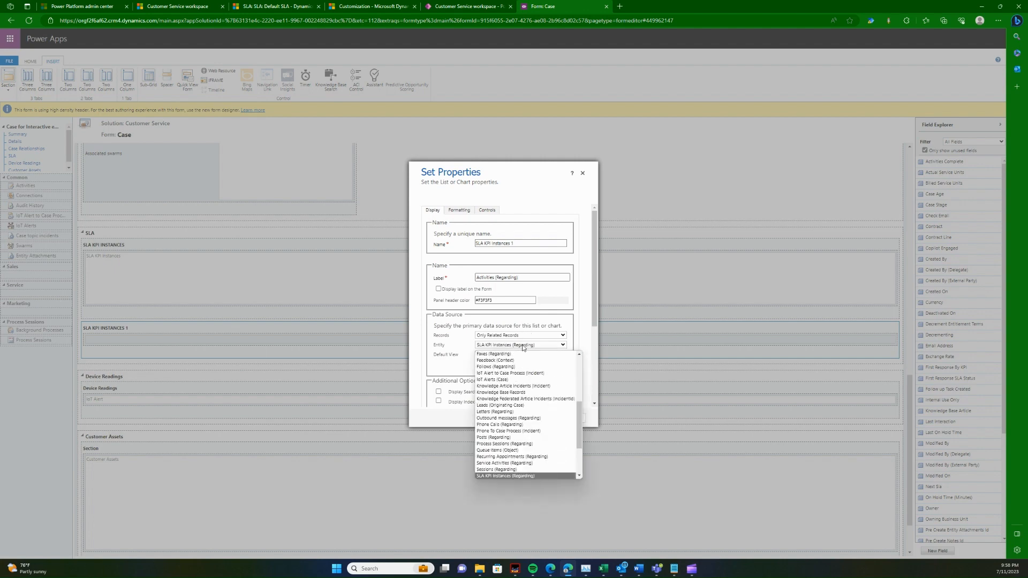
{"action": "key", "text": "Return"}
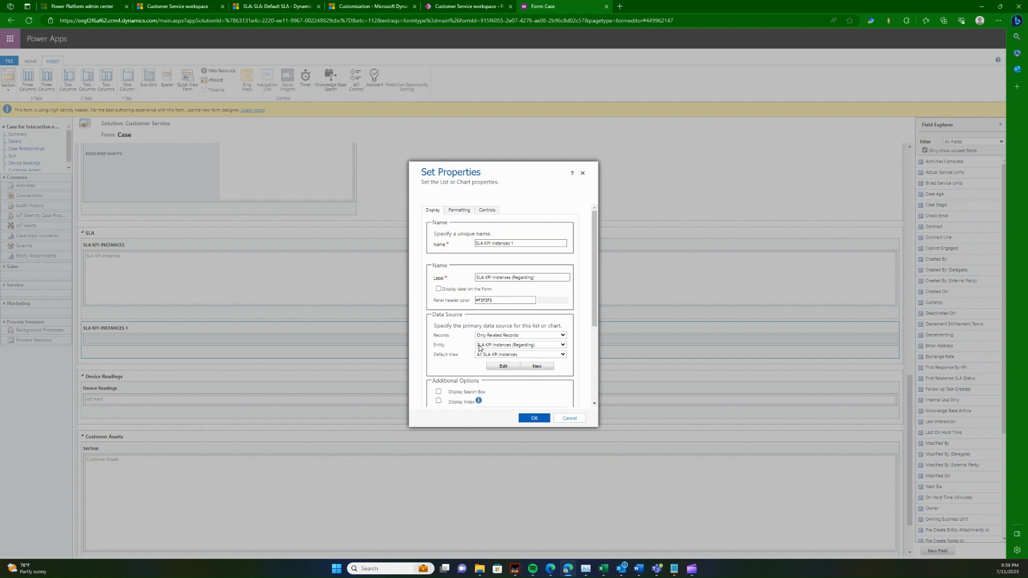
Step: Check the SLA KPI list on the case record, review the sub-grid's settings and try to confirm them
{"action": "left_click", "coordinate": [176, 7]}
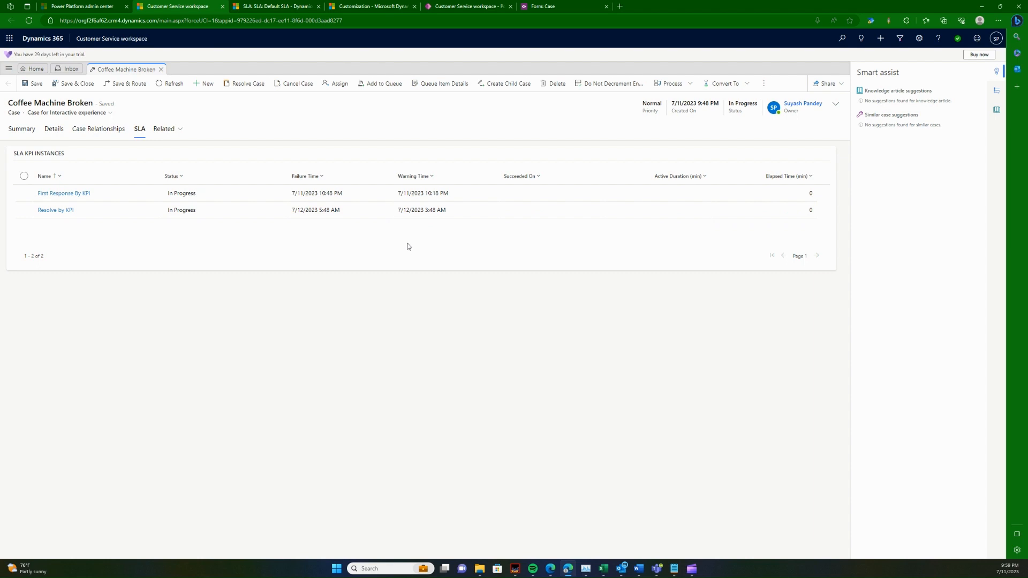
{"action": "left_click", "coordinate": [546, 6]}
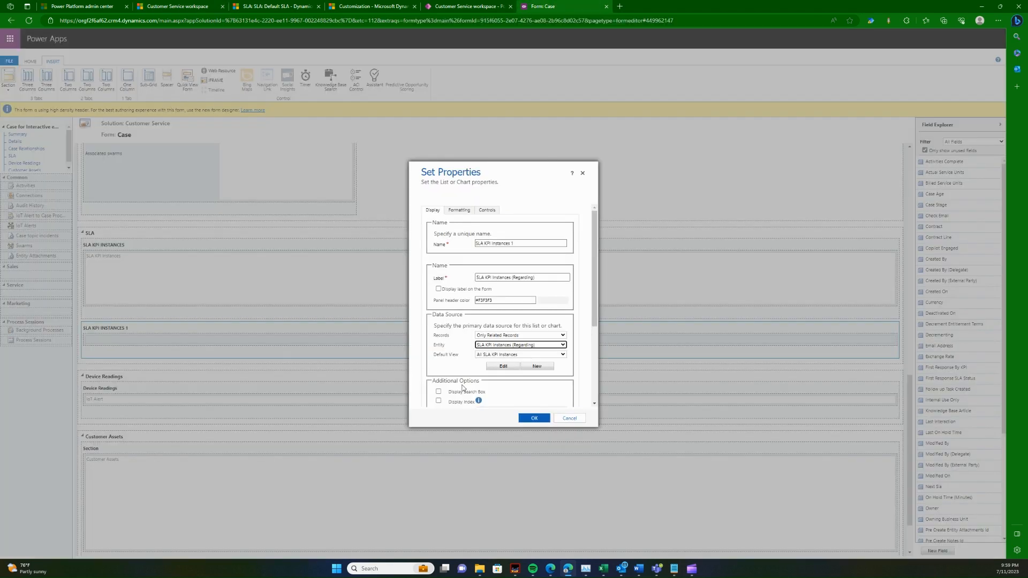
{"action": "scroll", "coordinate": [514, 386], "scroll_direction": "down", "scroll_amount": 2}
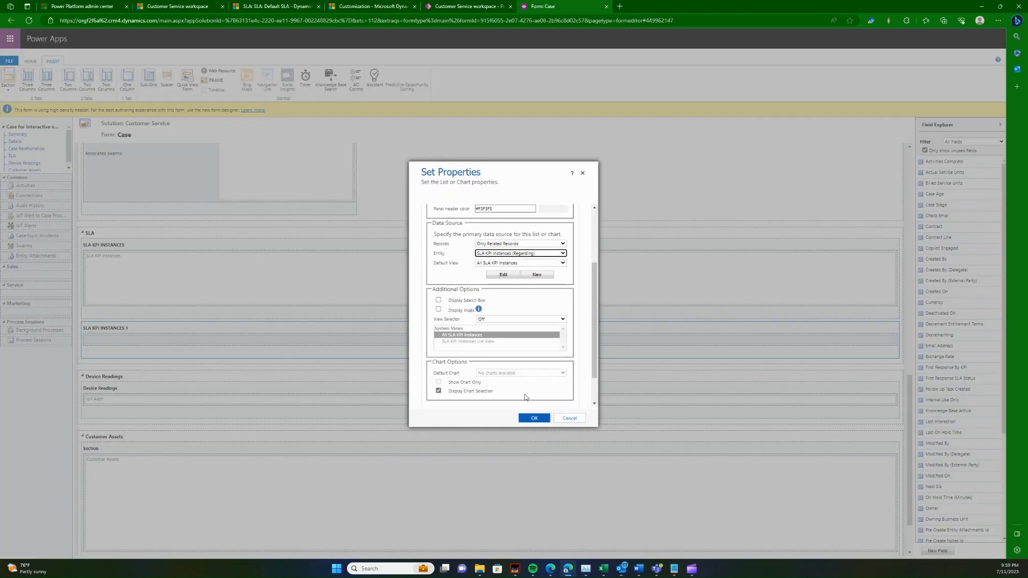
{"action": "scroll", "coordinate": [528, 386], "scroll_direction": "up", "scroll_amount": 2}
{"action": "left_click", "coordinate": [533, 418]}
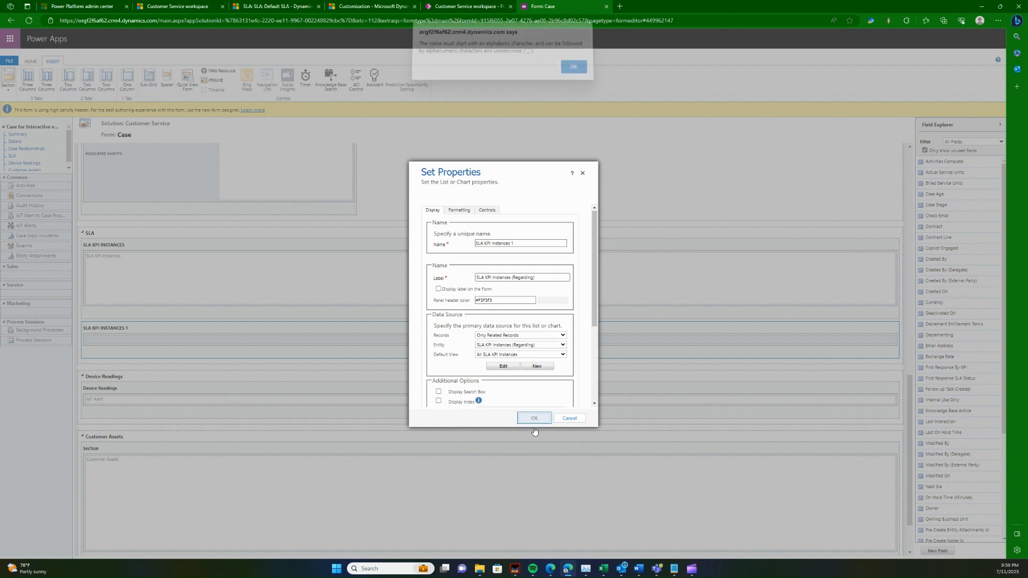
{"action": "left_click", "coordinate": [573, 72]}
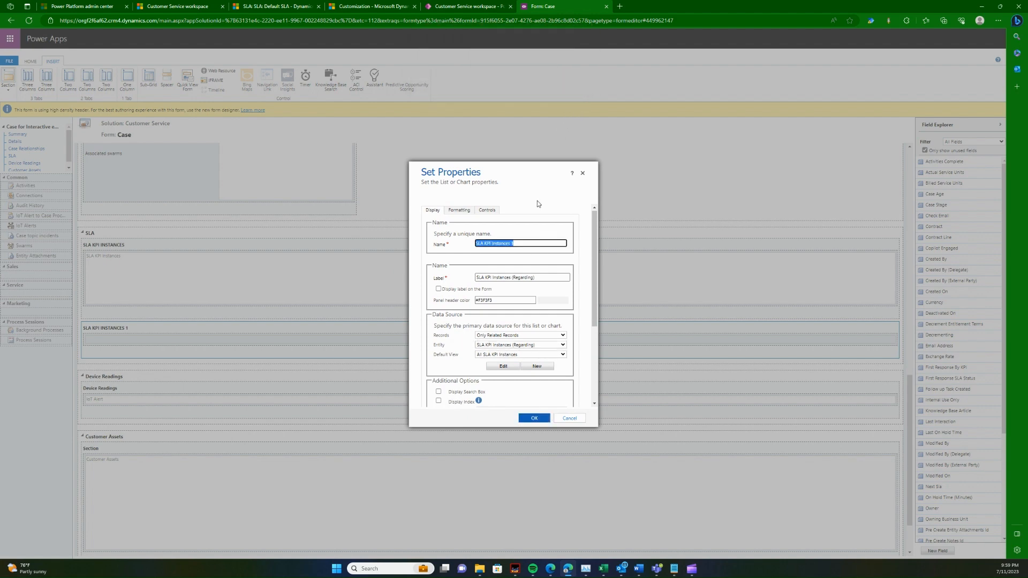
Step: Shorten the sub-grid's unique name and add the sub-grid to the SLA KPI INSTANCES 1 section
{"action": "left_click", "coordinate": [516, 244]}
{"action": "left_click", "coordinate": [512, 243]}
{"action": "key", "text": "BackSpace"}
{"action": "key", "text": "BackSpace"}
{"action": "left_click", "coordinate": [540, 420]}
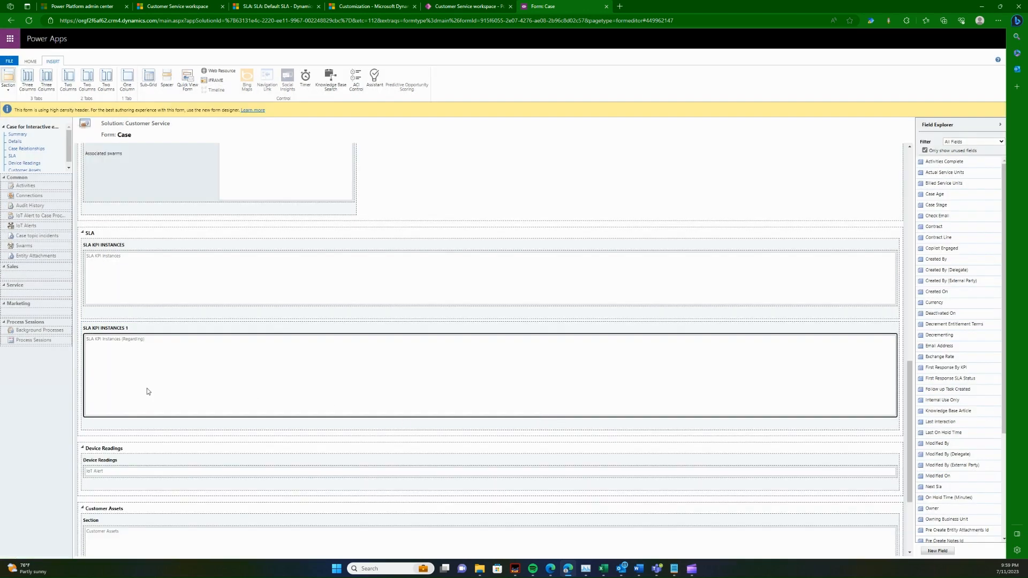
Step: Delete the SLA KPI INSTANCES 1 section together with its sub-grid from the Case form
{"action": "left_click", "coordinate": [135, 332]}
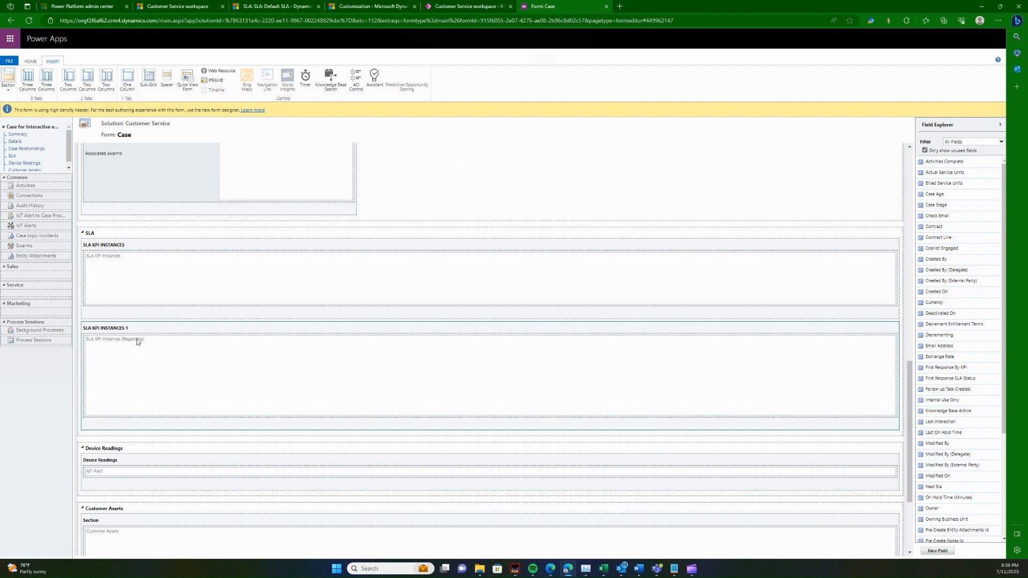
{"action": "key", "text": "Delete"}
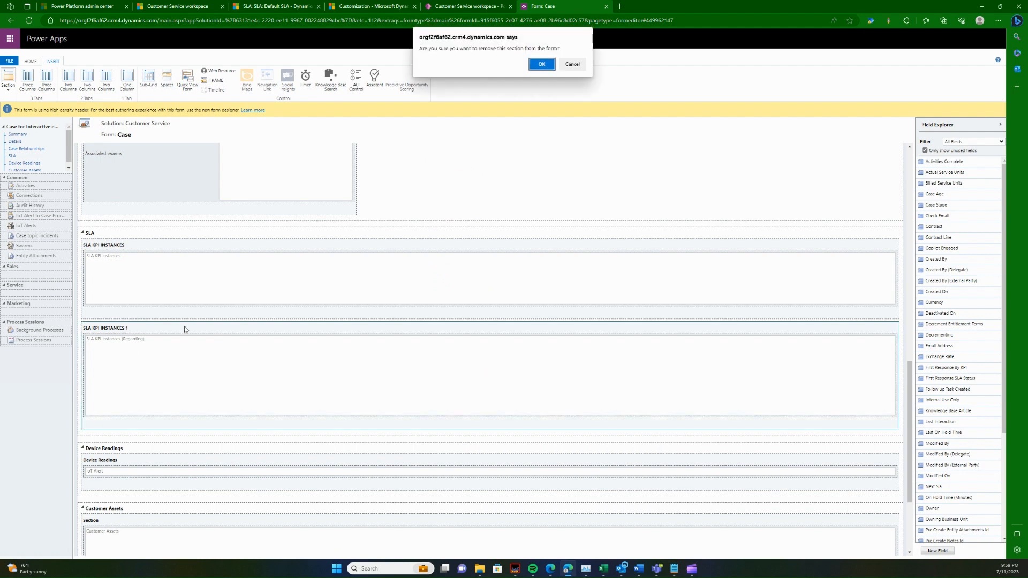
{"action": "left_click", "coordinate": [540, 64]}
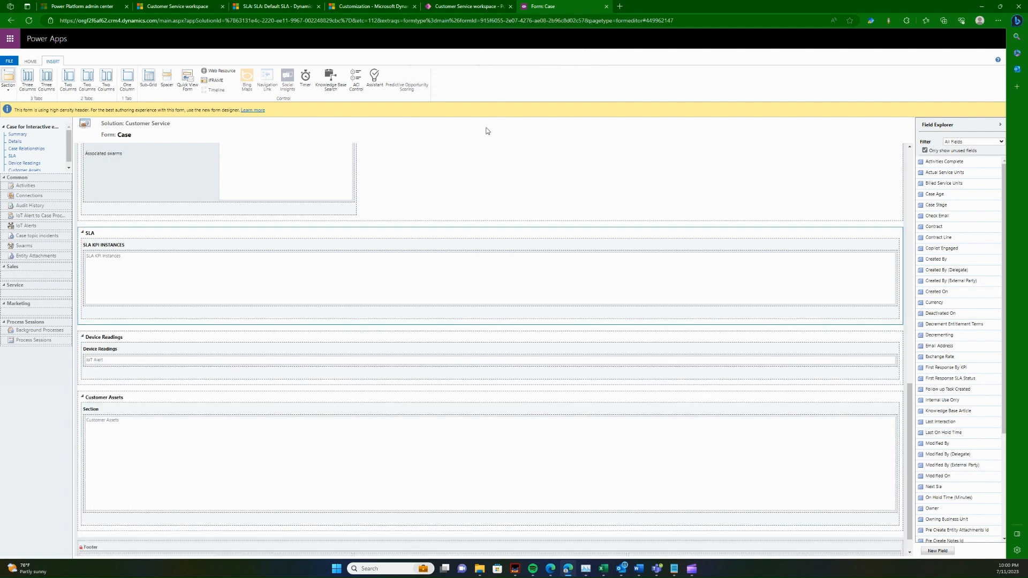
Step: Add the SLA Timer control to the SLA KPI Instances sub-grid in the form's SLA section
{"action": "double_click", "coordinate": [197, 282]}
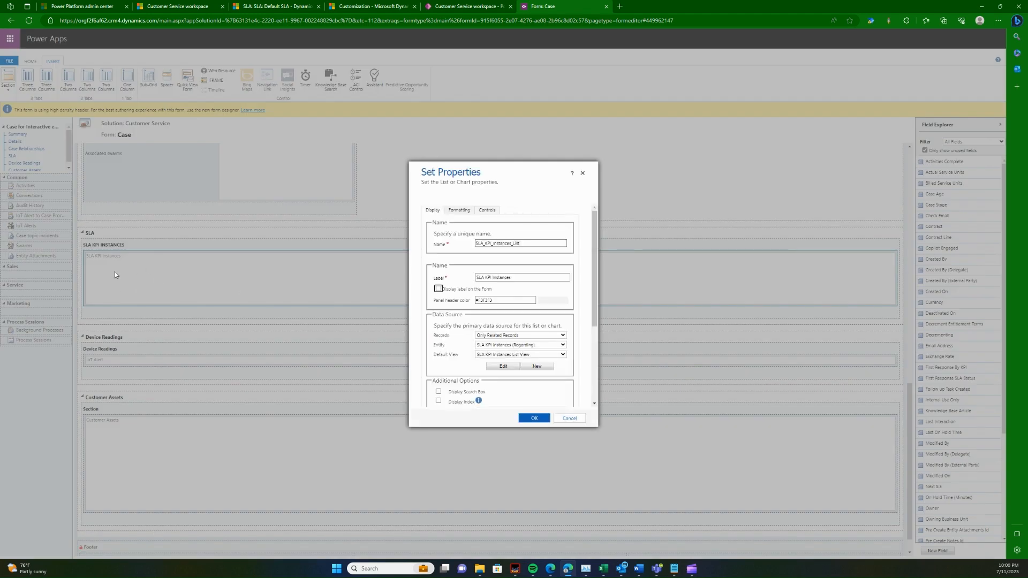
{"action": "left_click", "coordinate": [487, 210]}
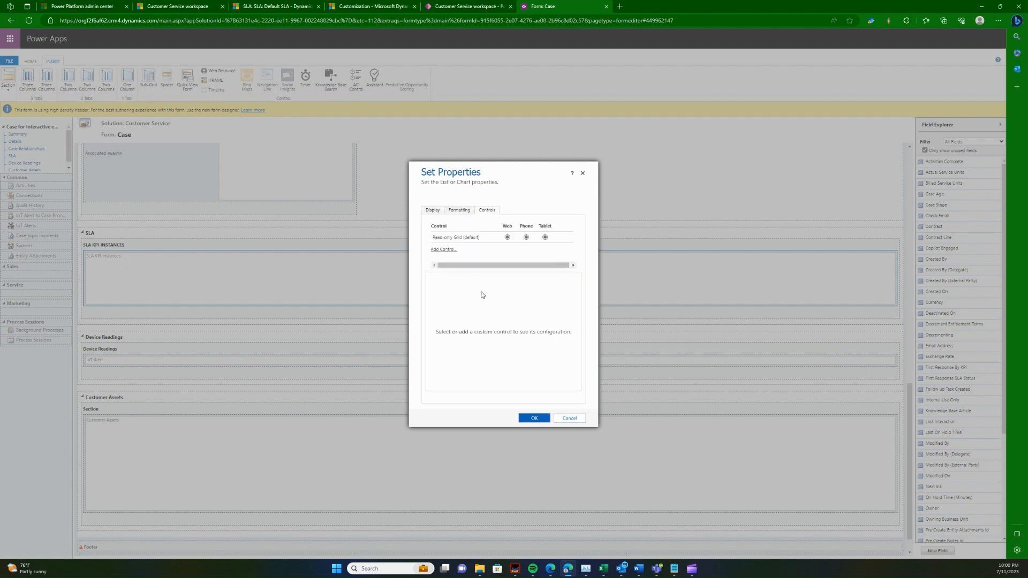
{"action": "left_click", "coordinate": [443, 250]}
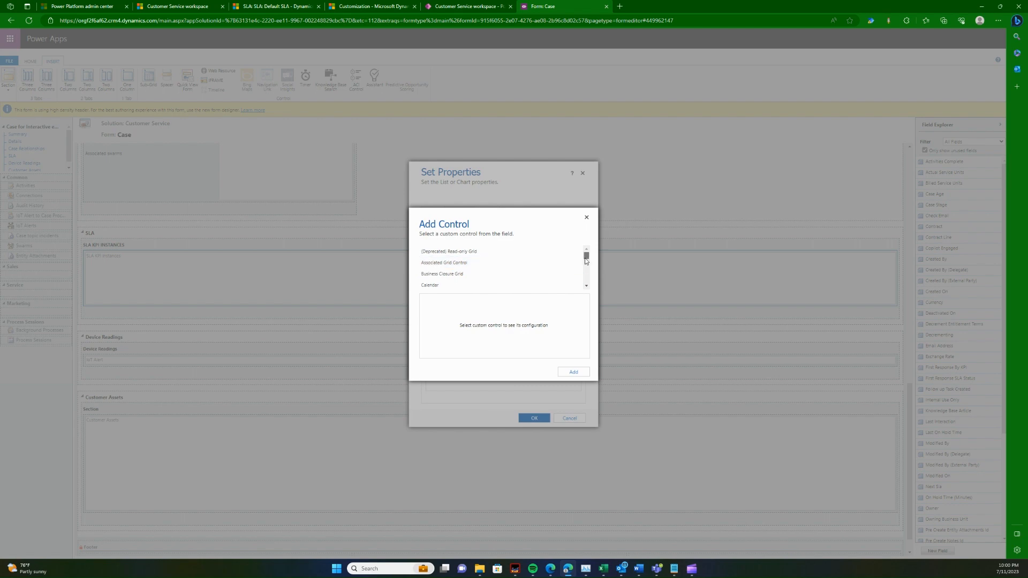
{"action": "left_click_drag", "start_coordinate": [585, 261], "coordinate": [586, 277]}
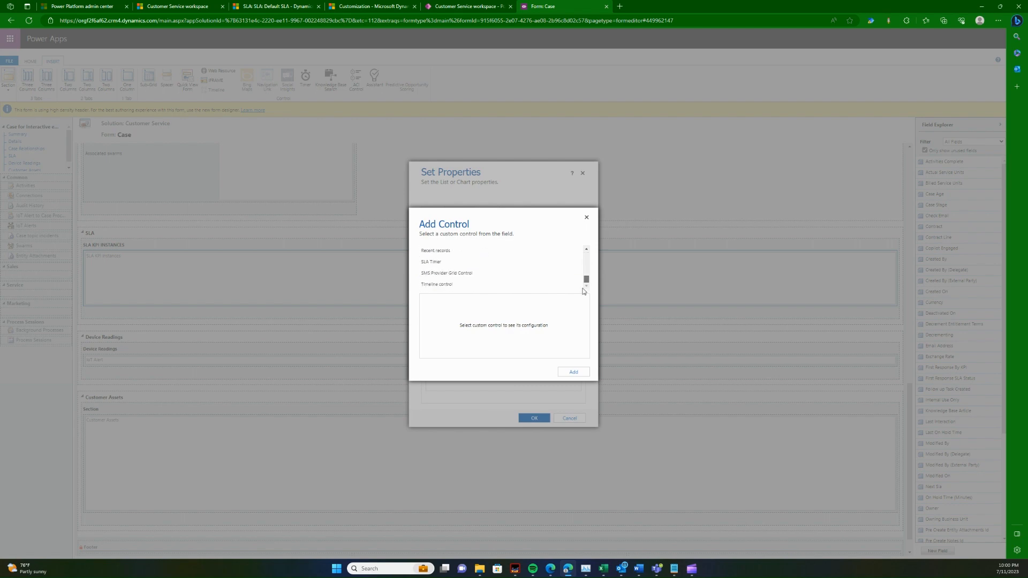
{"action": "left_click", "coordinate": [443, 261]}
{"action": "left_click", "coordinate": [573, 371]}
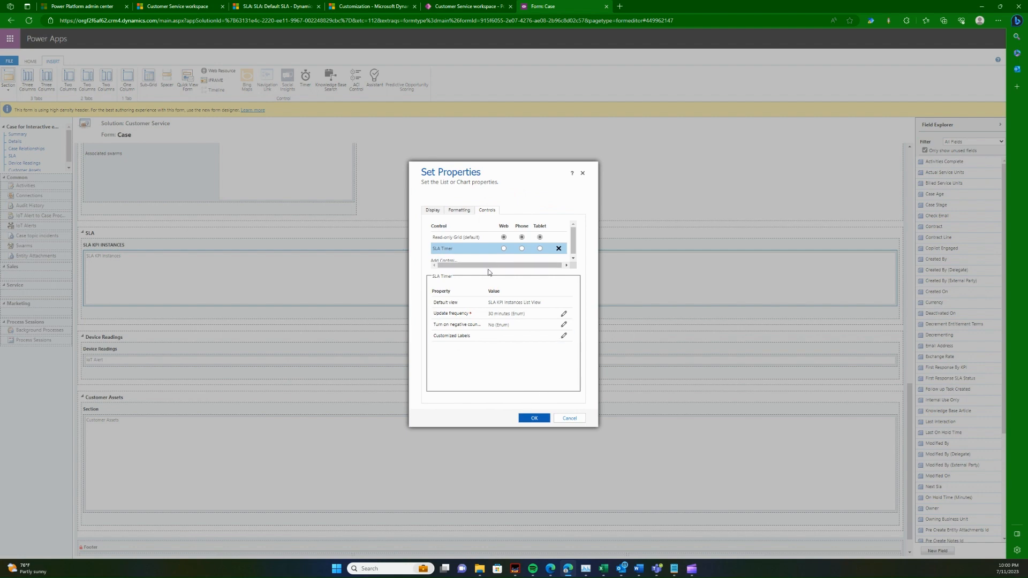
Step: Make SLA Timer the sub-grid's control for Web, Phone and Tablet, and confirm the sub-grid's properties
{"action": "left_click", "coordinate": [504, 249]}
{"action": "left_click", "coordinate": [522, 249]}
{"action": "left_click", "coordinate": [540, 248]}
{"action": "left_click", "coordinate": [529, 420]}
Step: Save and publish the Case form
{"action": "left_click", "coordinate": [38, 60]}
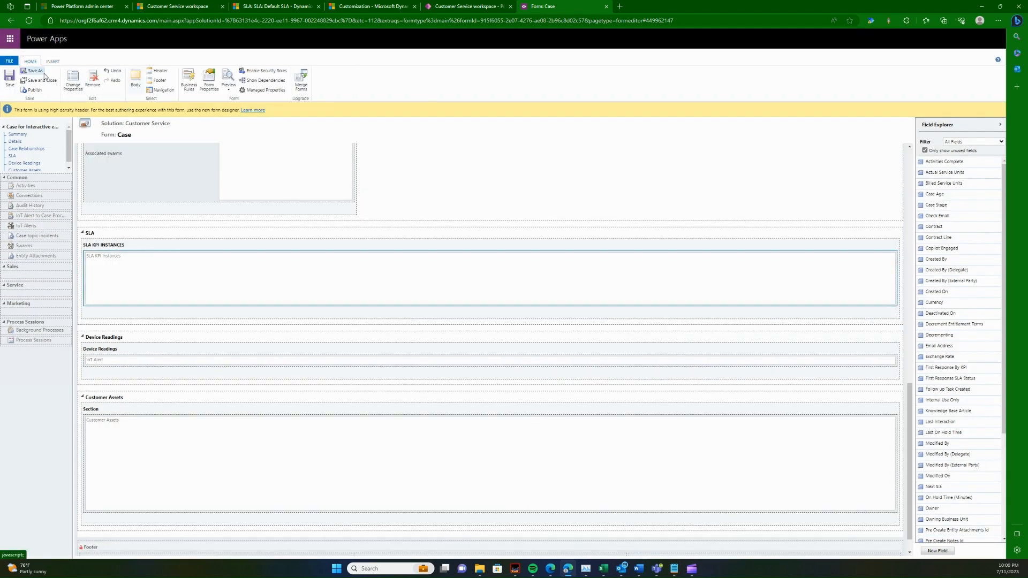
{"action": "left_click", "coordinate": [10, 79]}
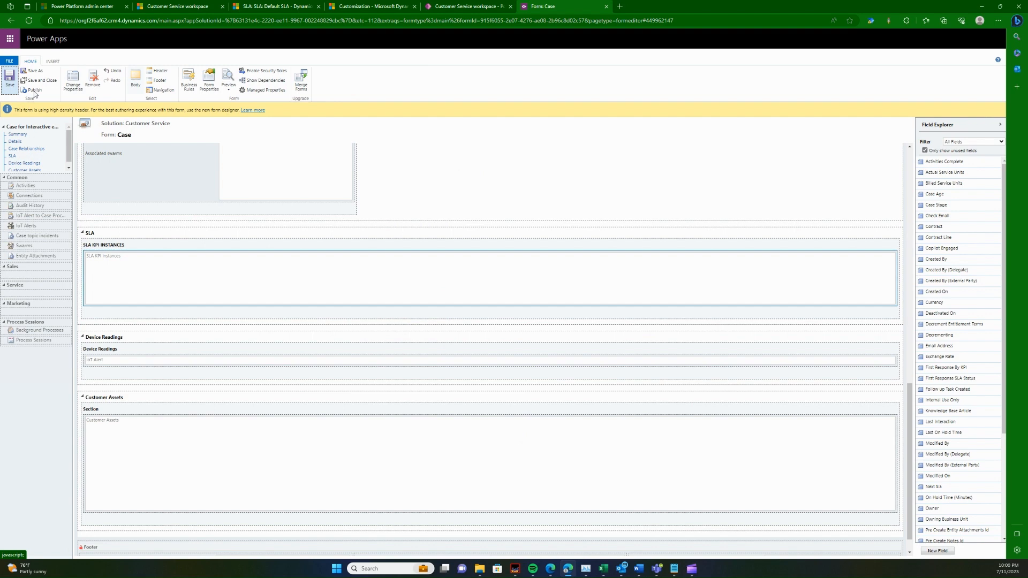
{"action": "left_click", "coordinate": [33, 90]}
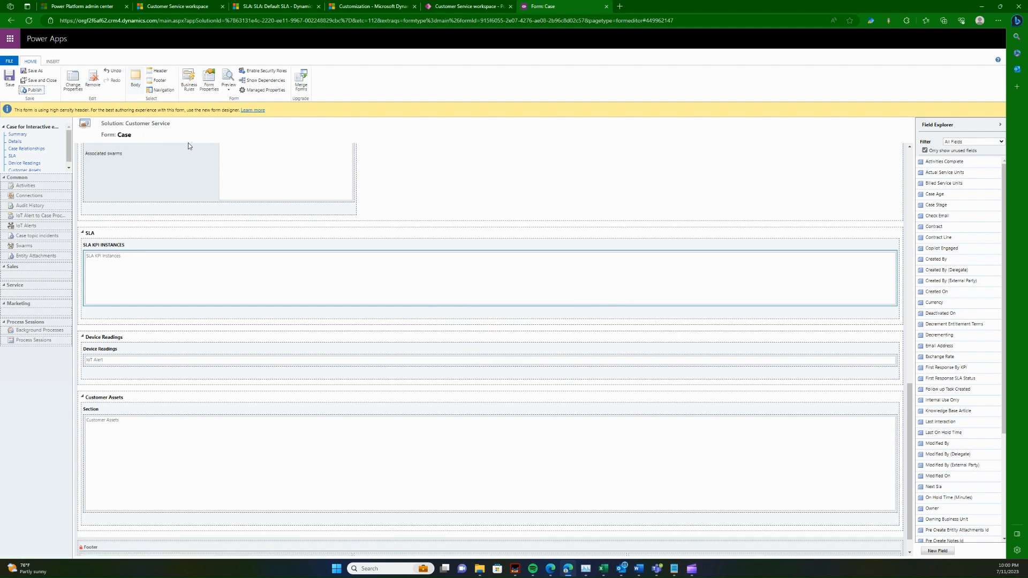
Step: Refresh the Coffee Machine Broken case in Customer Service workspace and check its SLA KPI instances
{"action": "left_click", "coordinate": [284, 6]}
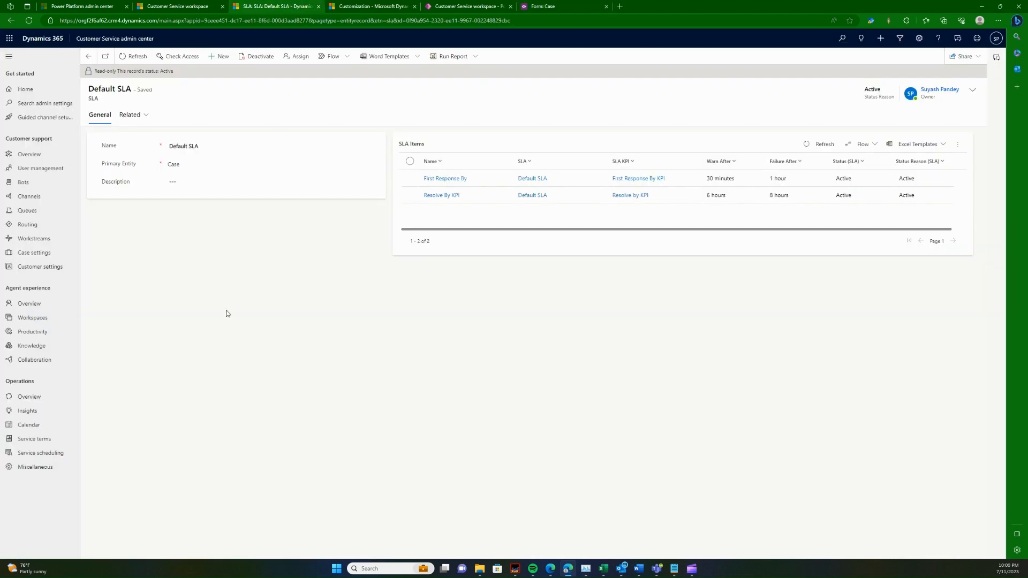
{"action": "left_click", "coordinate": [213, 5]}
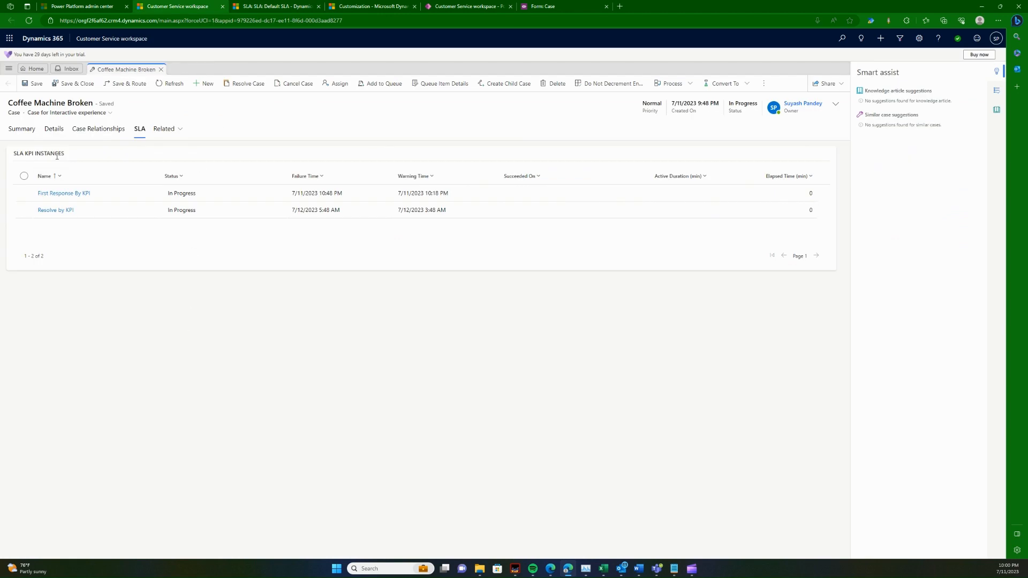
{"action": "left_click", "coordinate": [22, 129]}
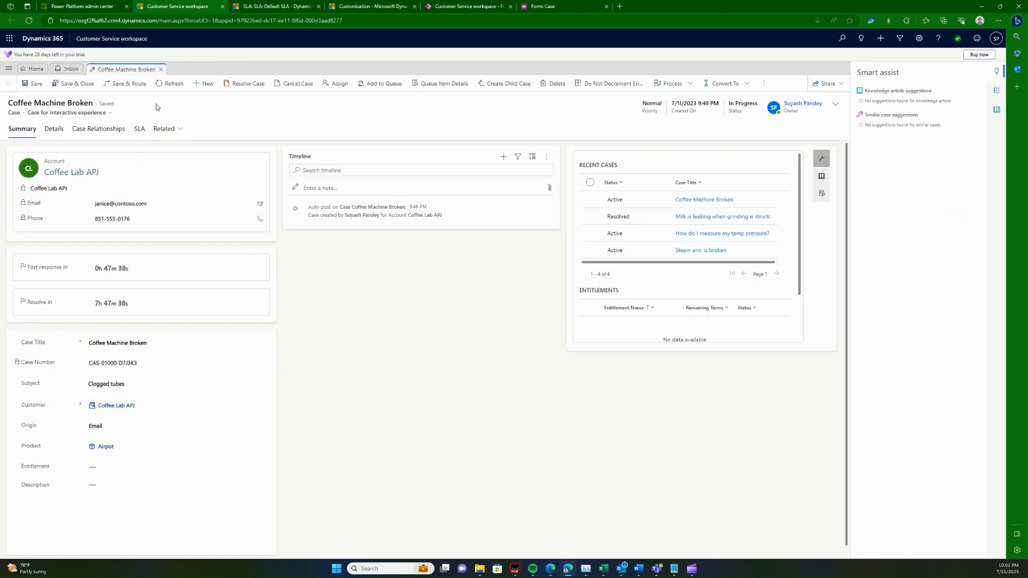
{"action": "left_click", "coordinate": [170, 84]}
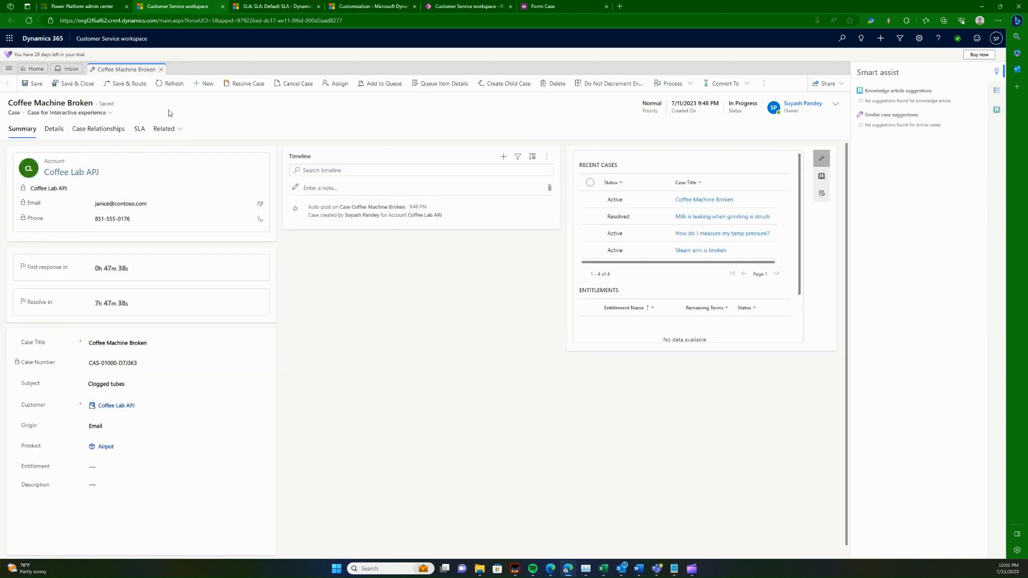
{"action": "left_click", "coordinate": [140, 129]}
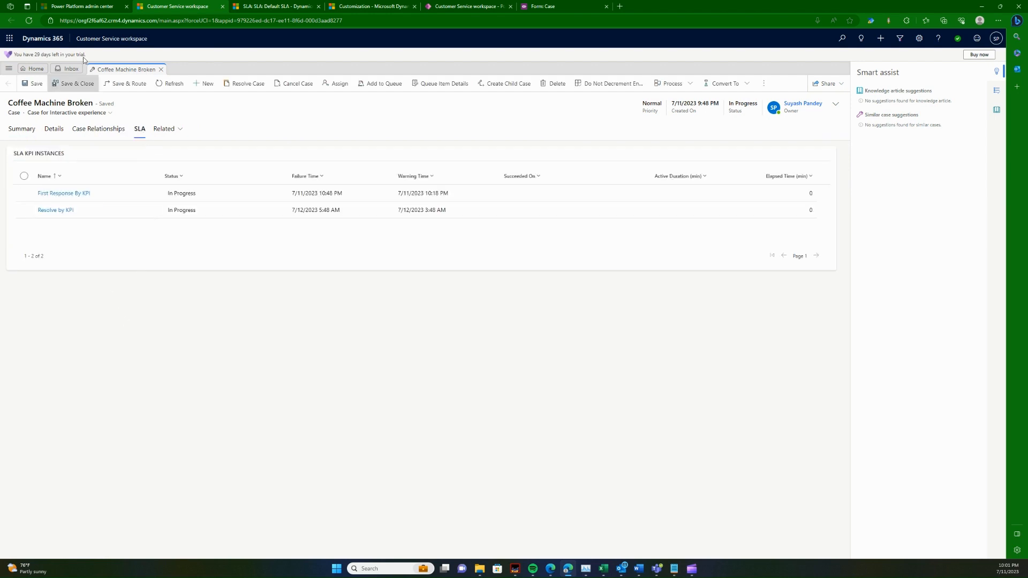
Step: Reload Customer Service workspace, reopen the Coffee Machine Broken case from My Active Cases and view its SLA details
{"action": "left_click", "coordinate": [28, 20]}
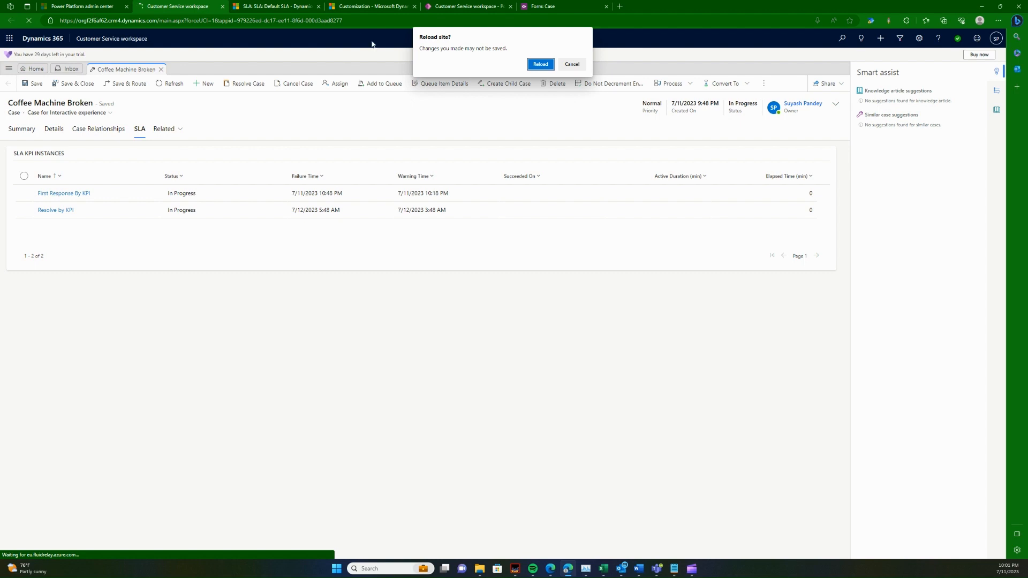
{"action": "left_click", "coordinate": [539, 65]}
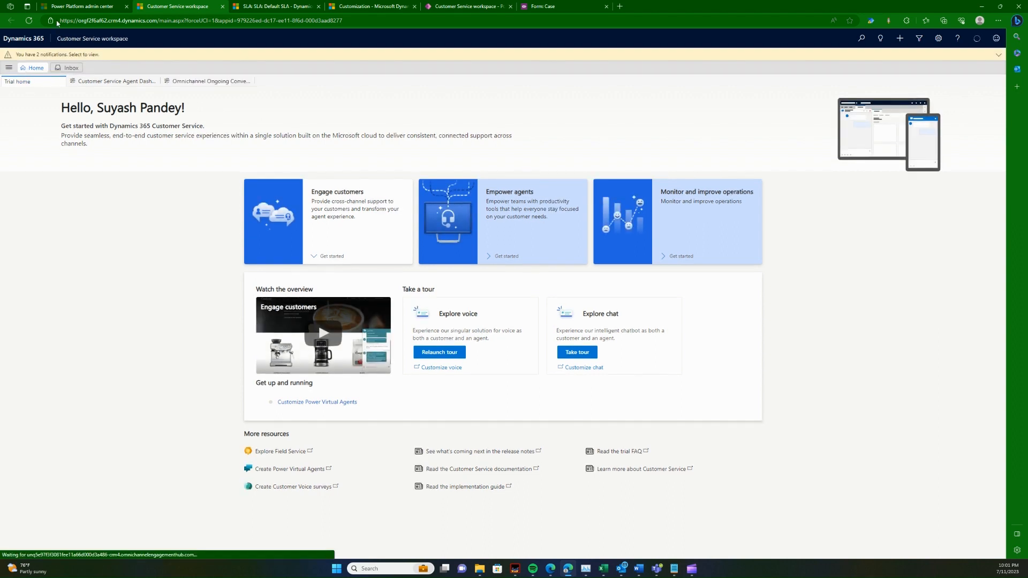
{"action": "left_click", "coordinate": [32, 21]}
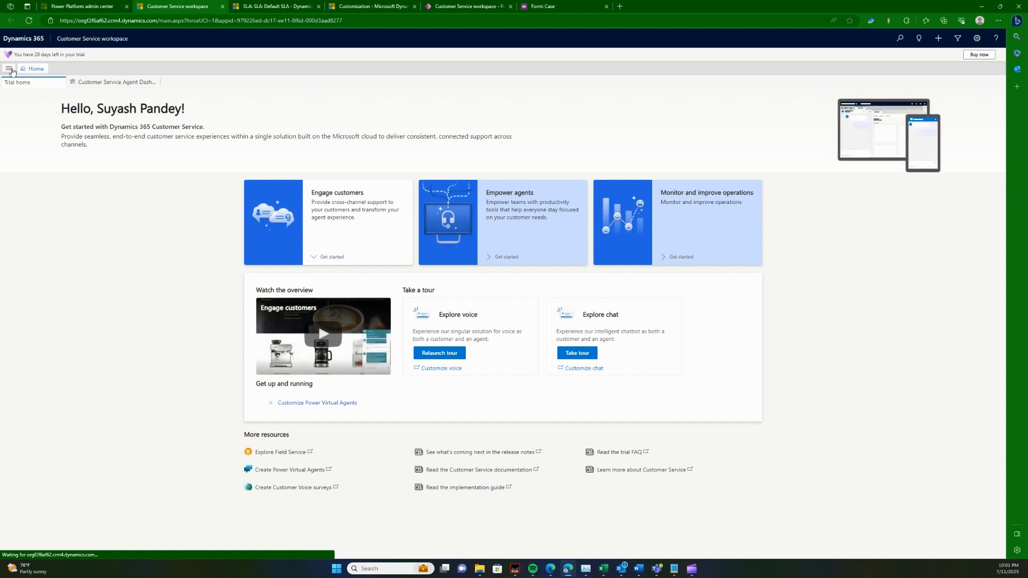
{"action": "left_click", "coordinate": [9, 69]}
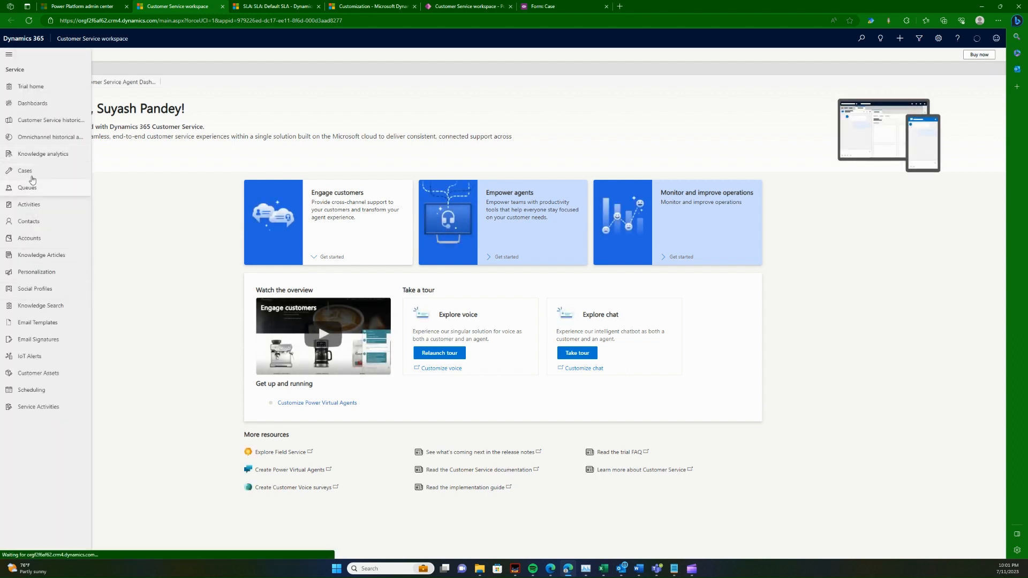
{"action": "left_click", "coordinate": [27, 171]}
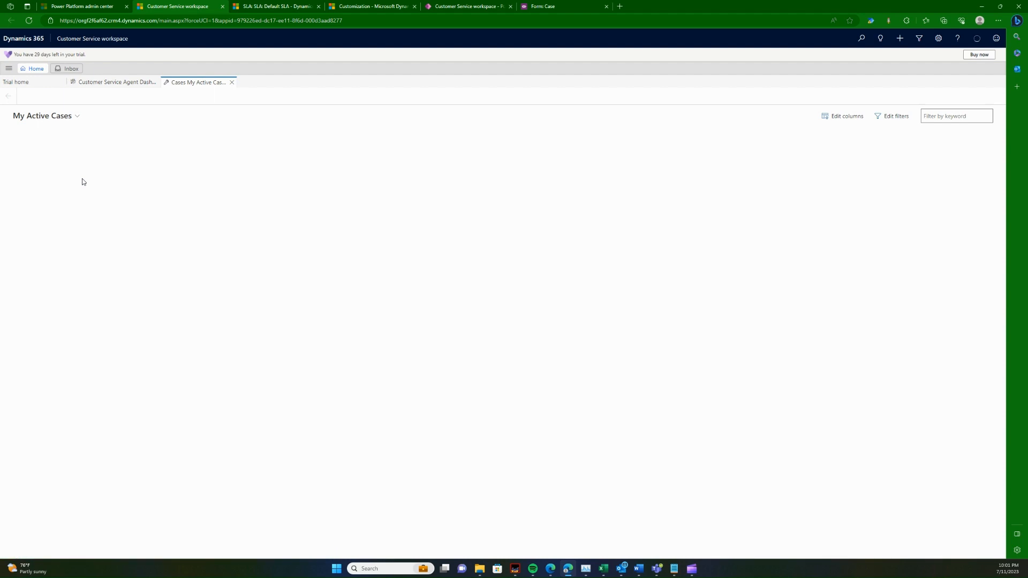
{"action": "left_click", "coordinate": [82, 181]}
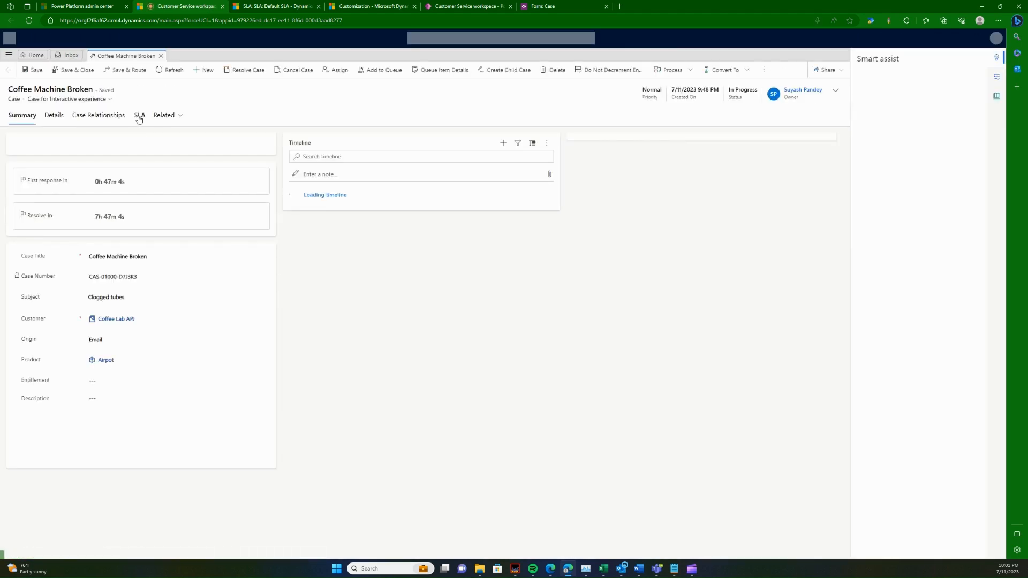
{"action": "left_click", "coordinate": [140, 116]}
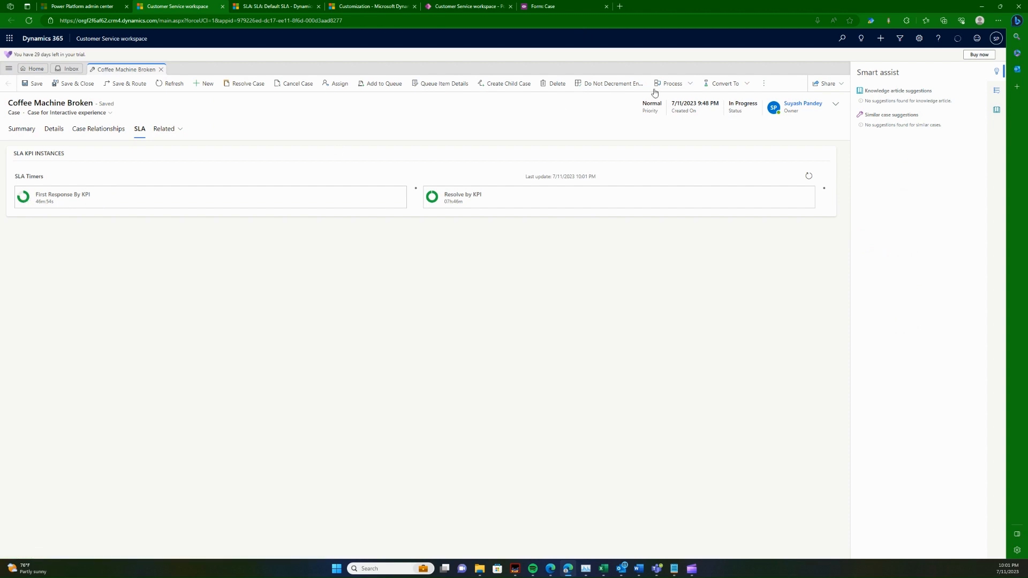
Step: Search Google for "sla kpi timer control in dynamics 365"
{"action": "left_click", "coordinate": [619, 6]}
{"action": "type", "text": "google.com"}
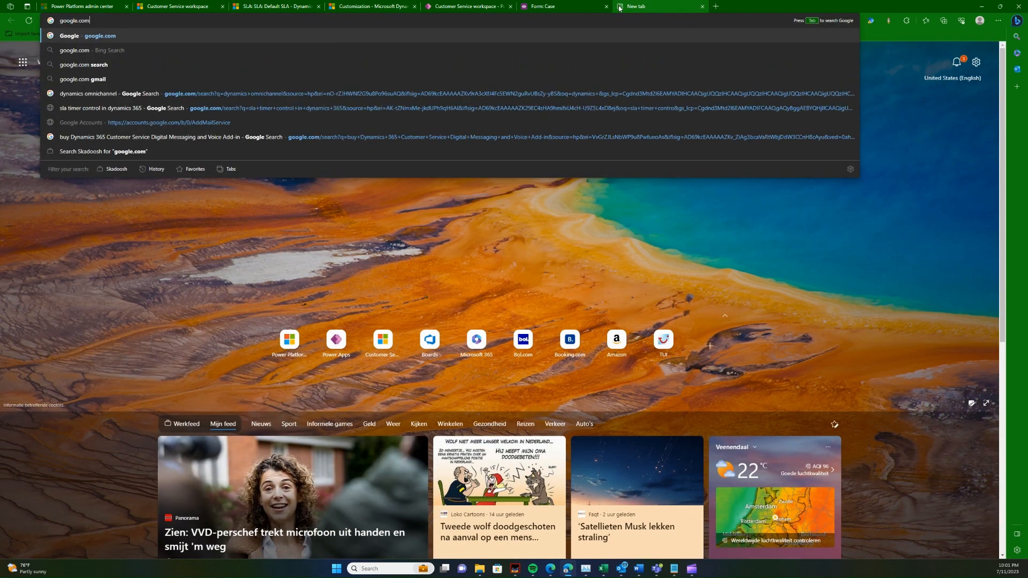
{"action": "key", "text": "Return"}
{"action": "type", "text": "sla kppi"}
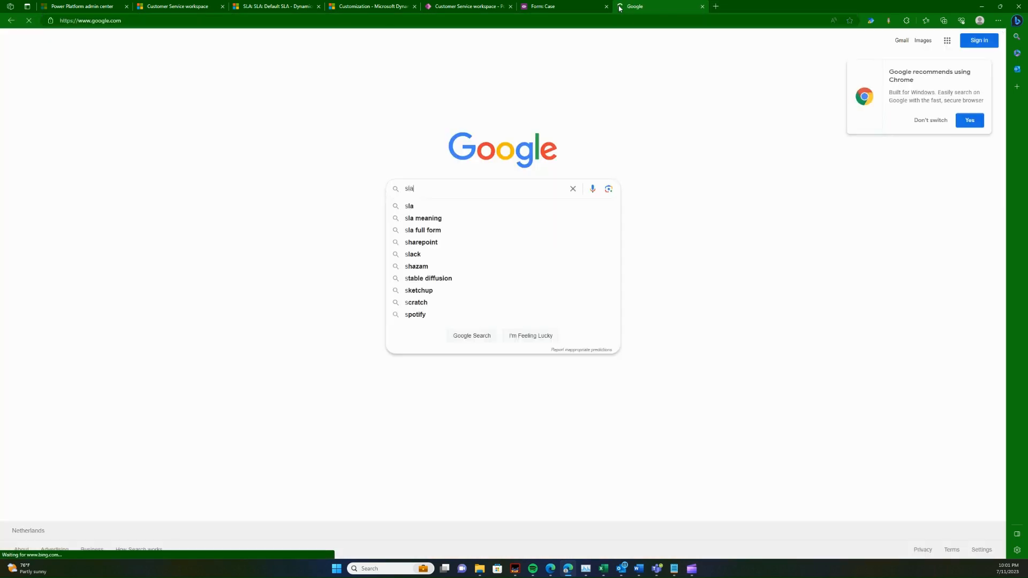
{"action": "key", "text": "BackSpace"}
{"action": "key", "text": "BackSpace"}
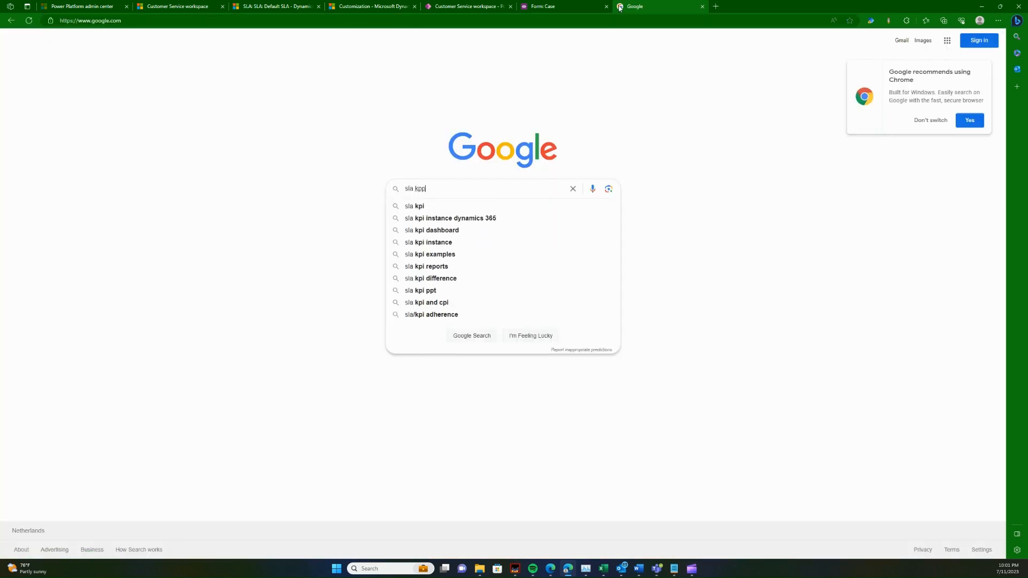
{"action": "type", "text": "i t"}
{"action": "type", "text": "ypp"}
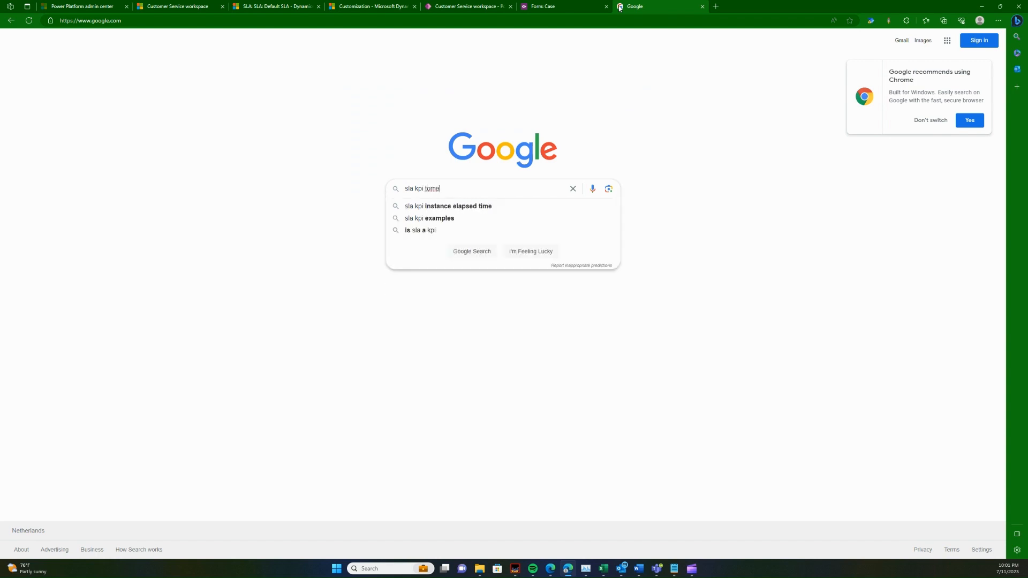
{"action": "key", "text": "BackSpace"}
{"action": "key", "text": "BackSpace"}
{"action": "key", "text": "BackSpace"}
{"action": "type", "text": "imer "}
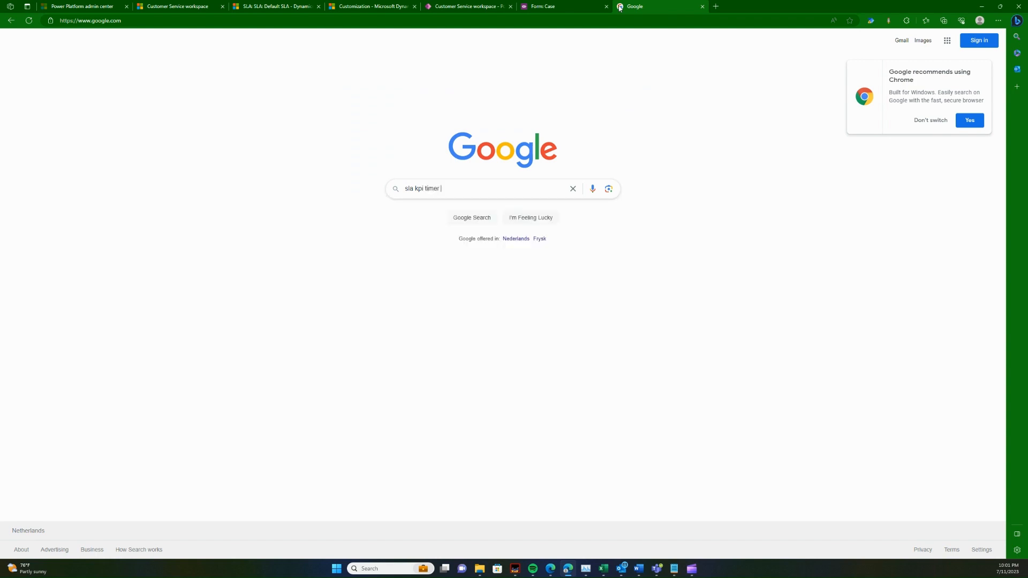
{"action": "type", "text": "control"}
{"action": "key", "text": "Down"}
{"action": "key", "text": "Return"}
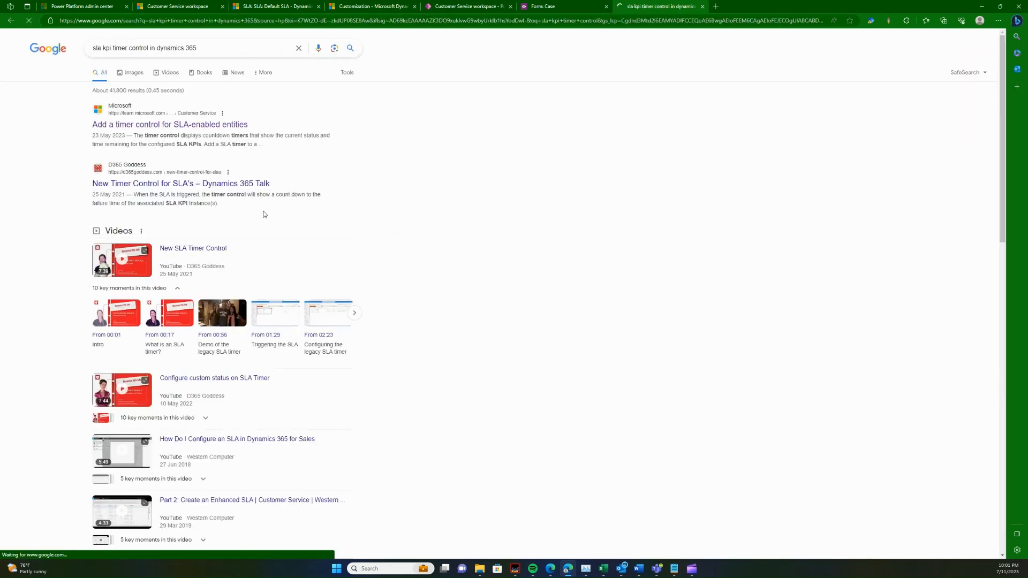
Step: Open Microsoft's article on adding a timer control for SLA-enabled entities and review its sample timers and setup steps
{"action": "left_click", "coordinate": [203, 126]}
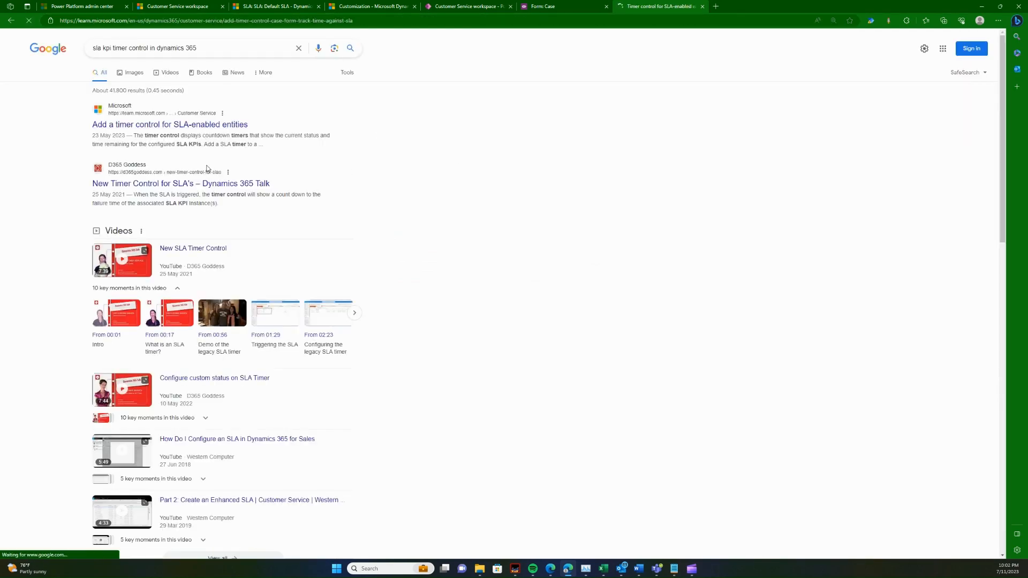
{"action": "scroll", "coordinate": [479, 304], "scroll_direction": "down", "scroll_amount": 6}
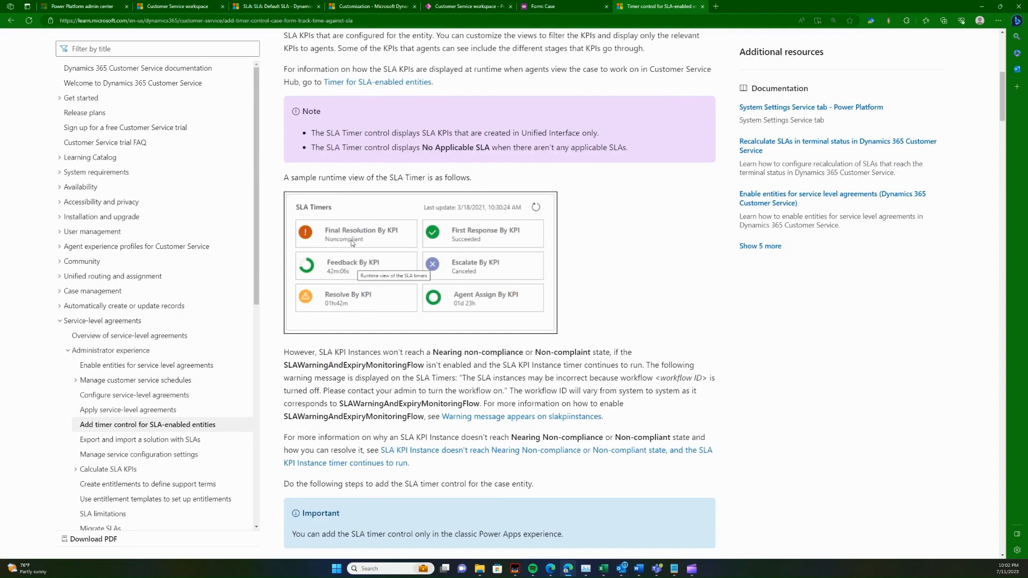
{"action": "scroll", "coordinate": [352, 247], "scroll_direction": "down", "scroll_amount": 12}
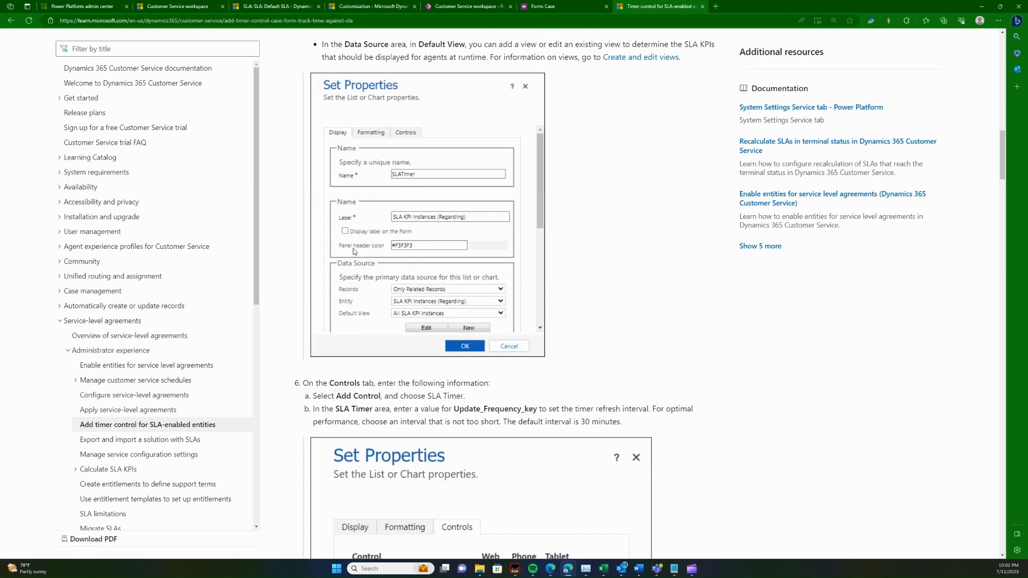
{"action": "scroll", "coordinate": [353, 251], "scroll_direction": "up", "scroll_amount": 10}
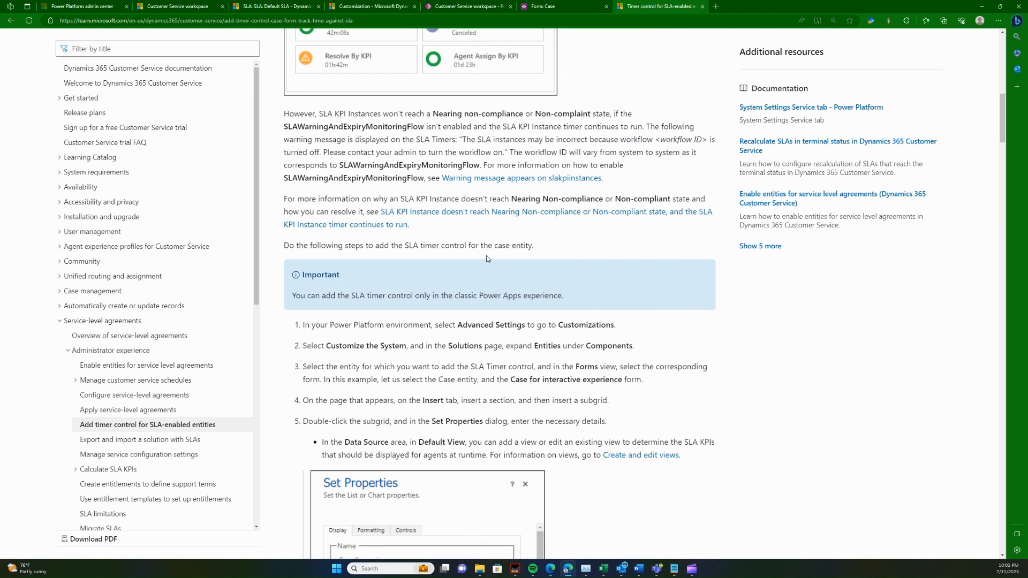
{"action": "scroll", "coordinate": [442, 271], "scroll_direction": "up", "scroll_amount": 5}
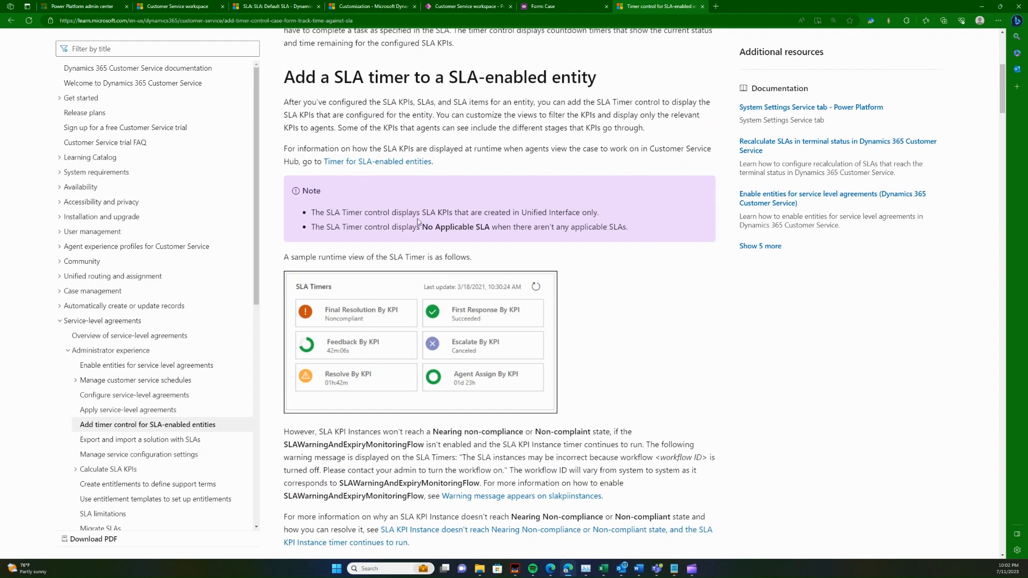
Step: Follow the Timer for SLA-enabled entities link and examine the timer's status symbols and sample runtime view
{"action": "left_click", "coordinate": [390, 162]}
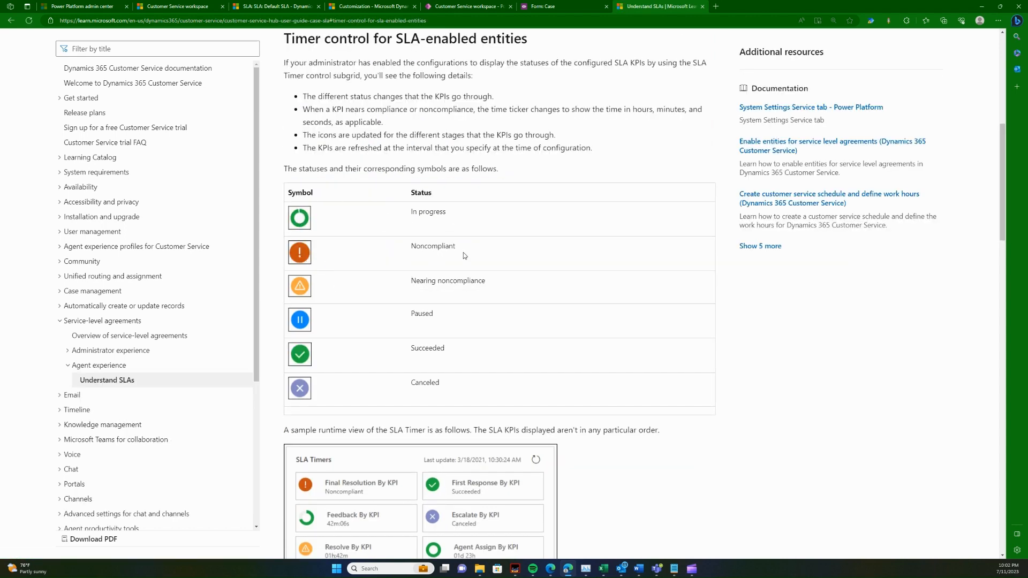
{"action": "triple_click", "coordinate": [427, 282]}
{"action": "double_click", "coordinate": [419, 317]}
{"action": "double_click", "coordinate": [427, 350]}
{"action": "left_click", "coordinate": [424, 379]}
{"action": "double_click", "coordinate": [424, 381]}
{"action": "scroll", "coordinate": [394, 368], "scroll_direction": "down", "scroll_amount": 3}
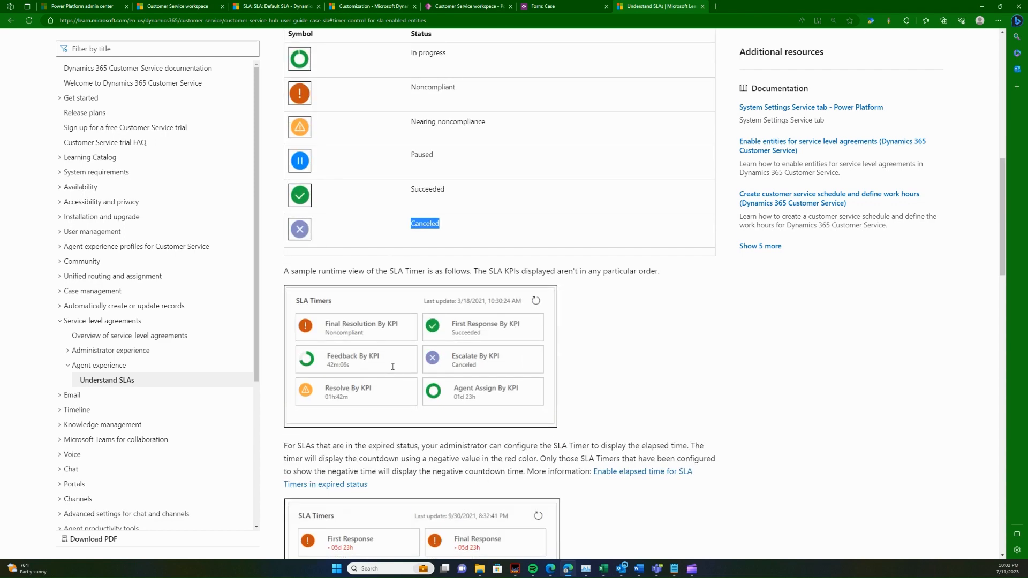
{"action": "scroll", "coordinate": [392, 369], "scroll_direction": "up", "scroll_amount": 3}
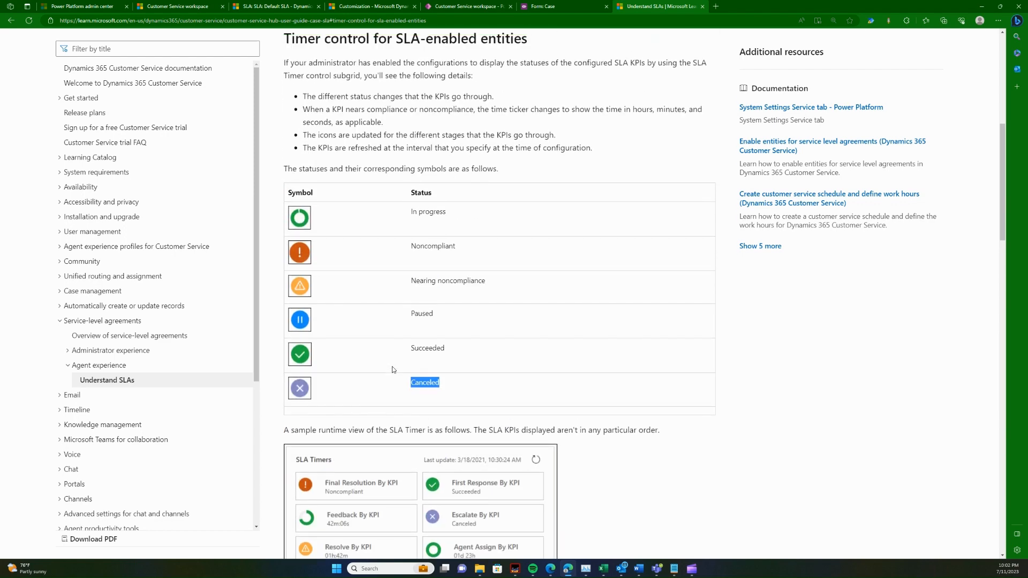